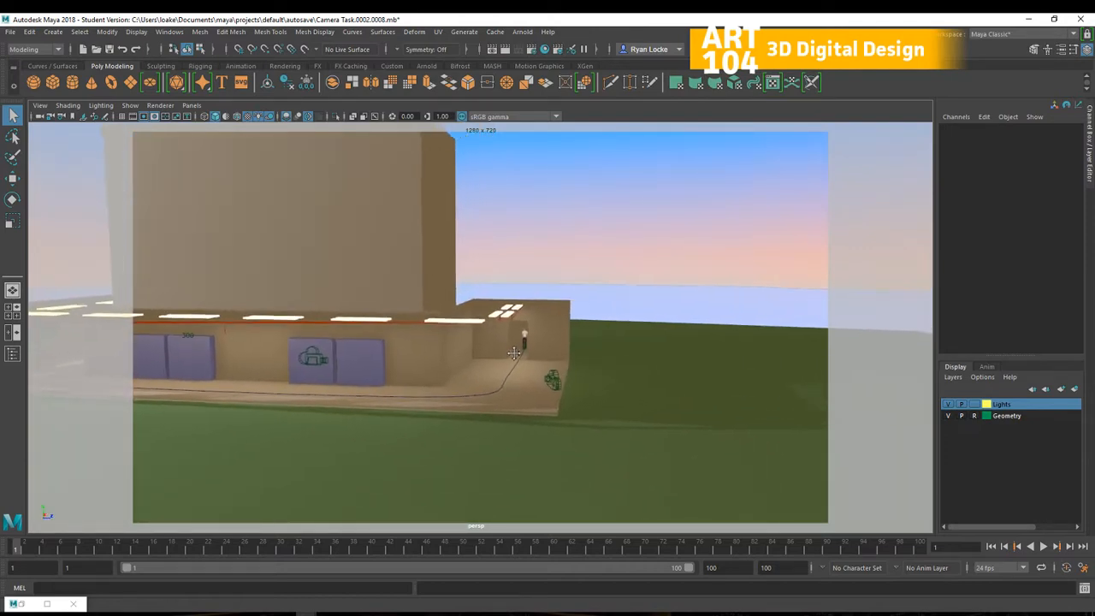
# Review the rendered frames from TestScene_001 to TestScene_100 in the project's images folder.
pyautogui.scroll(5, 552, 435)
pyautogui.moveTo(536, 399); pyautogui.dragTo(293, 454)
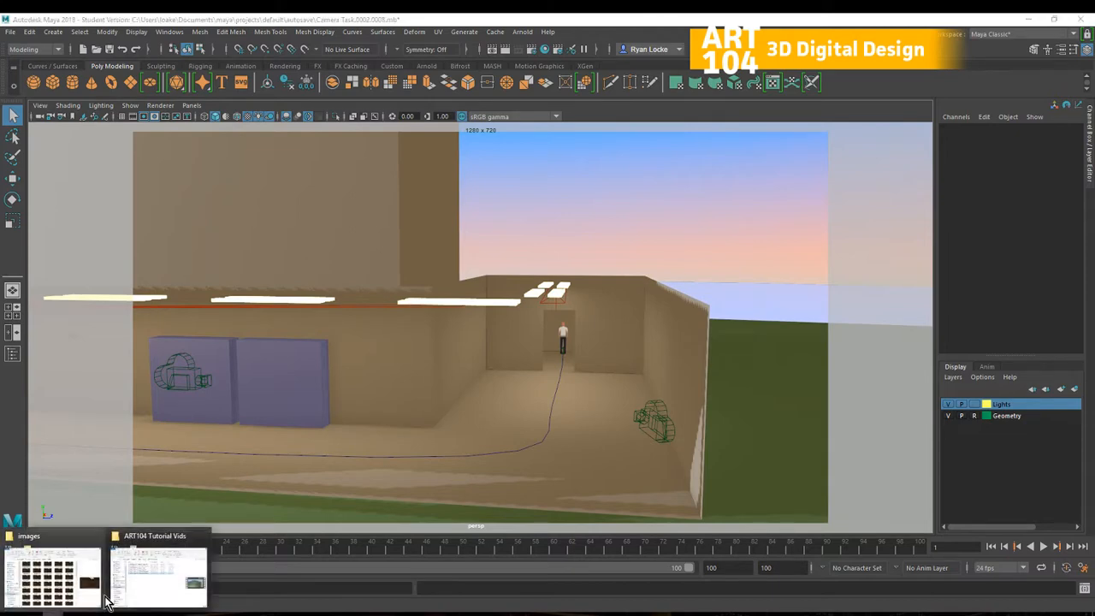
pyautogui.click(86, 582)
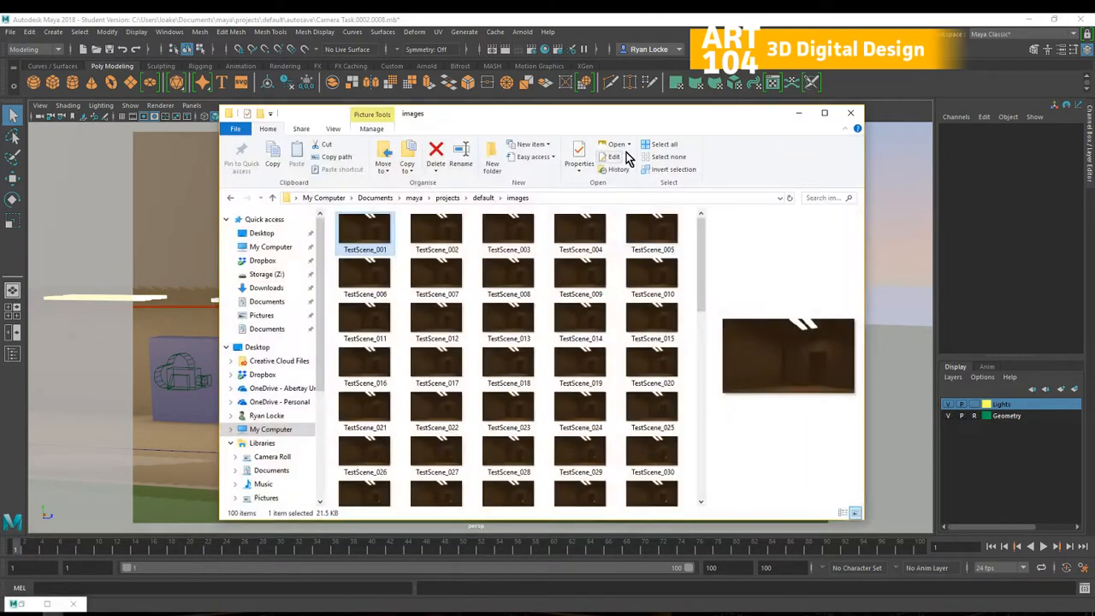
pyautogui.moveTo(701, 233)
pyautogui.mouseDown()
pyautogui.moveTo(704, 388)
pyautogui.moveTo(687, 232)
pyautogui.mouseUp()
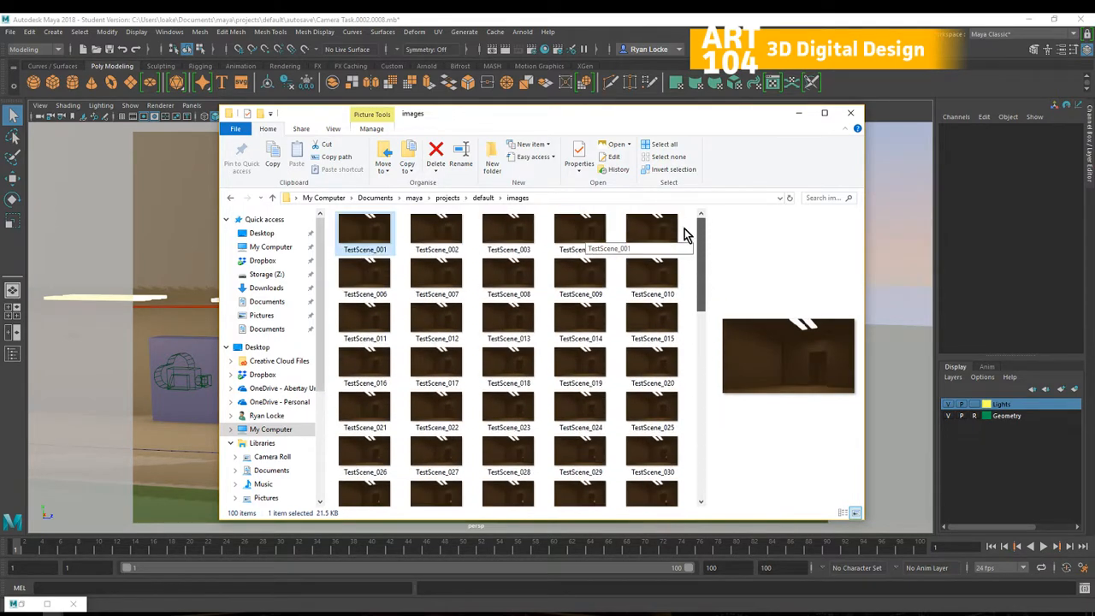
pyautogui.click(361, 237)
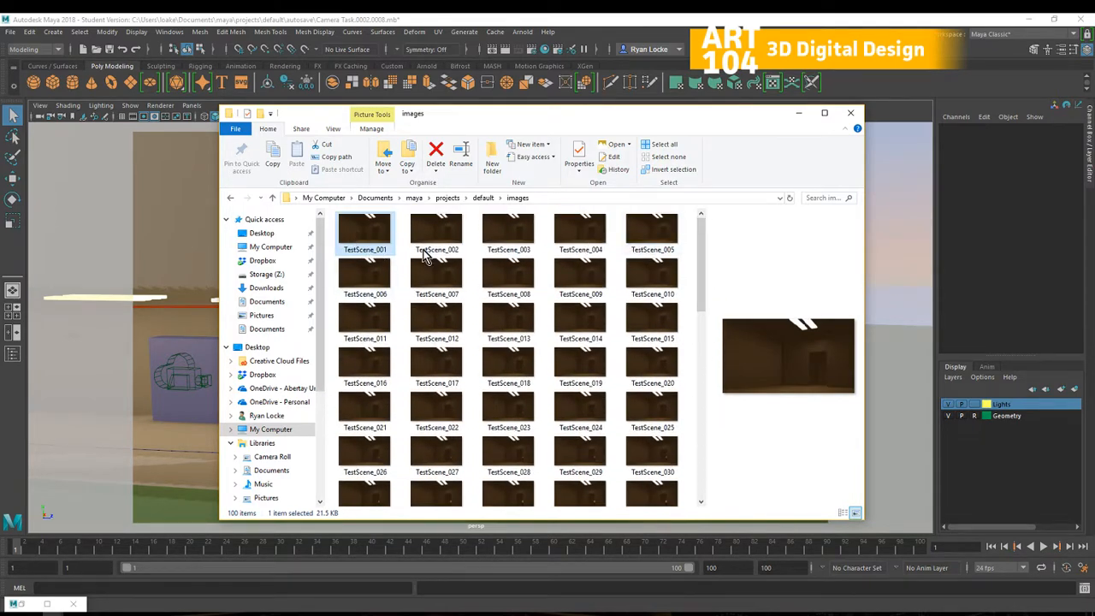
pyautogui.moveTo(701, 242); pyautogui.dragTo(704, 450)
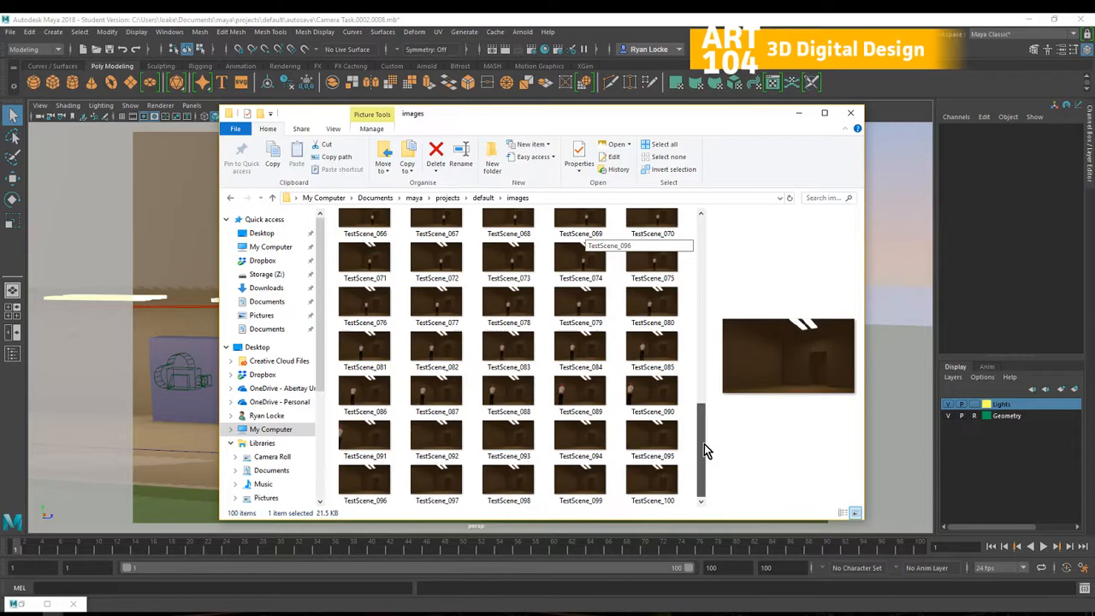
pyautogui.click(652, 484)
pyautogui.click(795, 116)
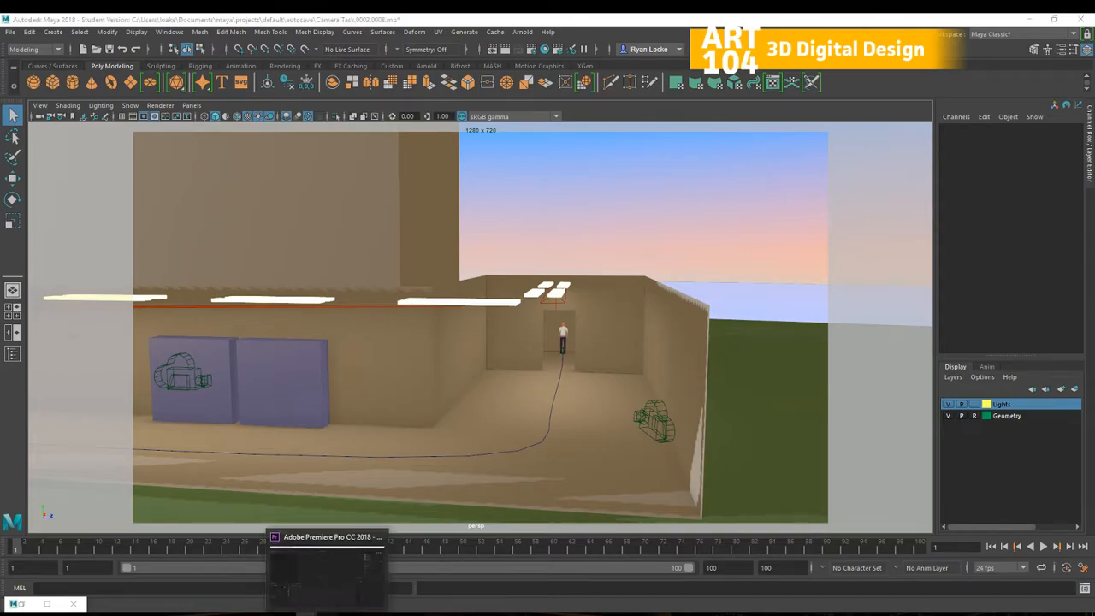
# Switch to Adobe Premiere Pro and browse for media to import in Documents > maya > projects > default > images.
pyautogui.click(325, 613)
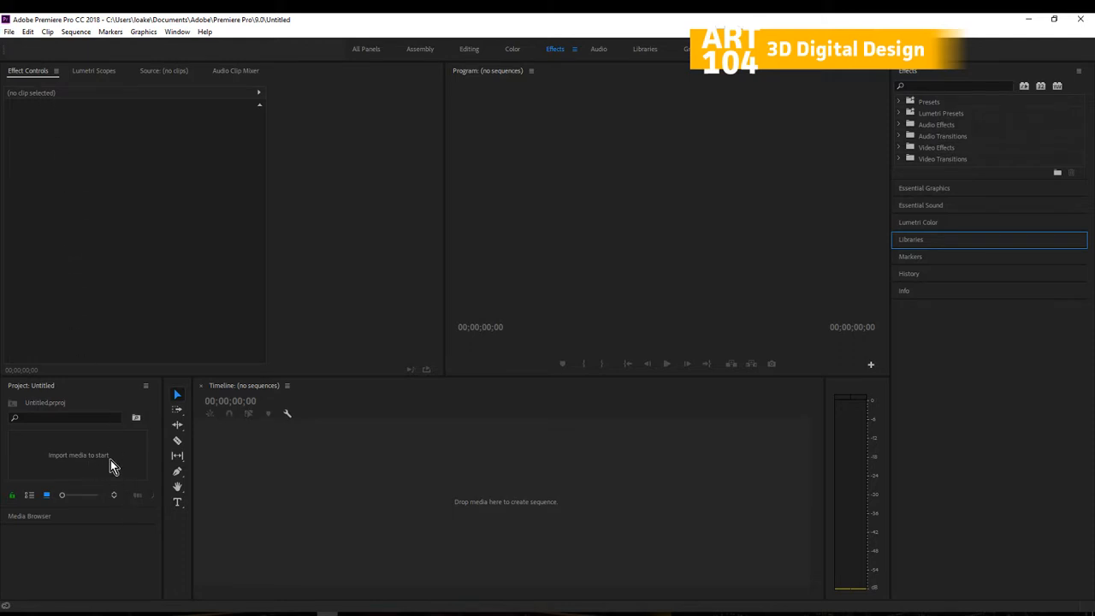
pyautogui.click(9, 32)
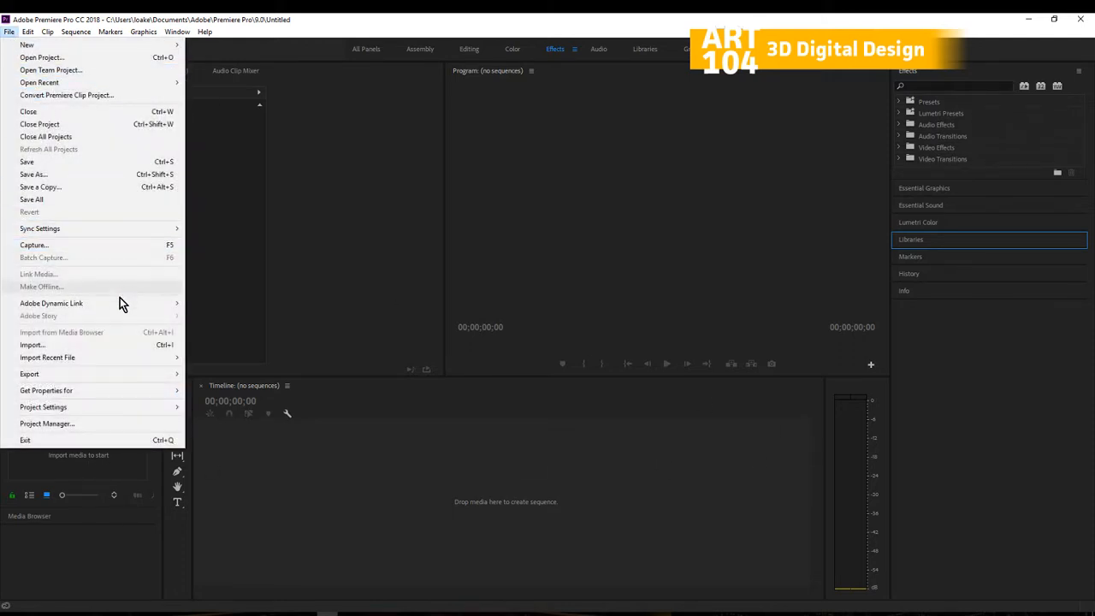
pyautogui.click(122, 349)
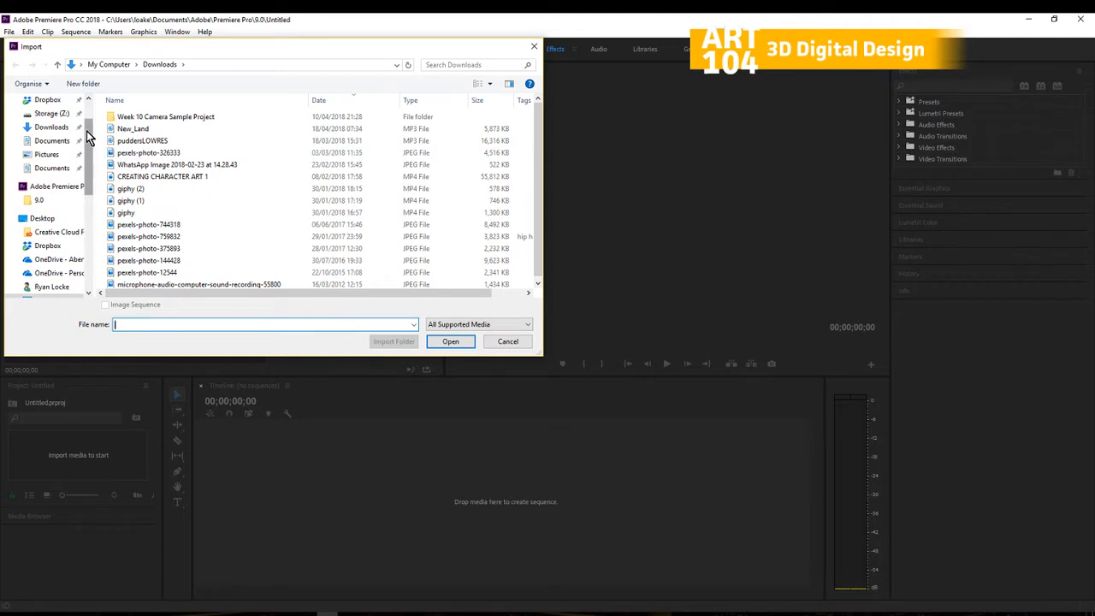
pyautogui.scroll(2, 87, 131)
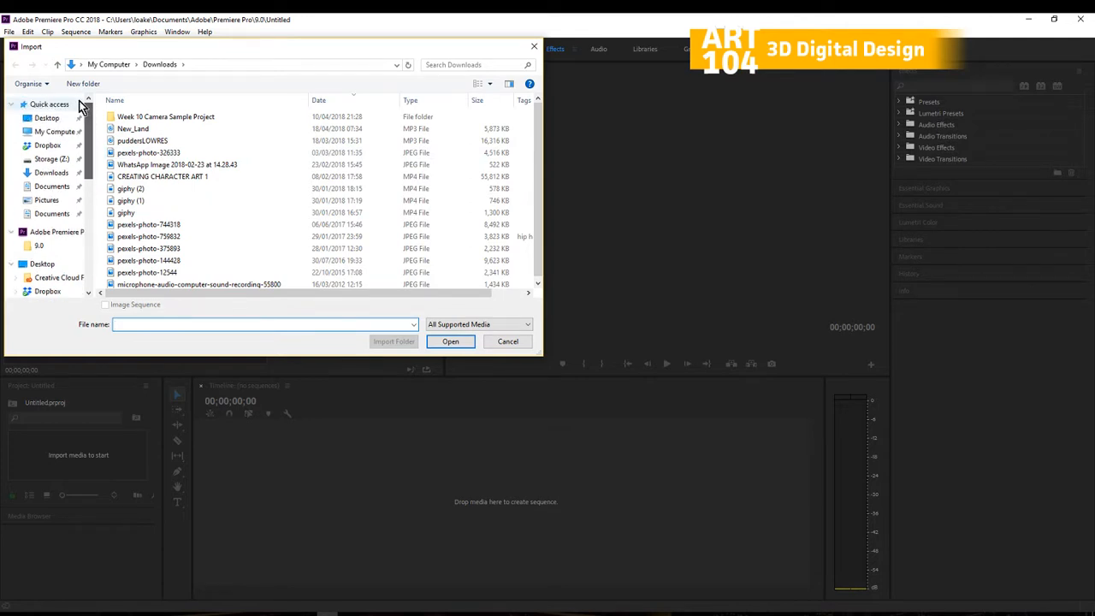
pyautogui.click(51, 160)
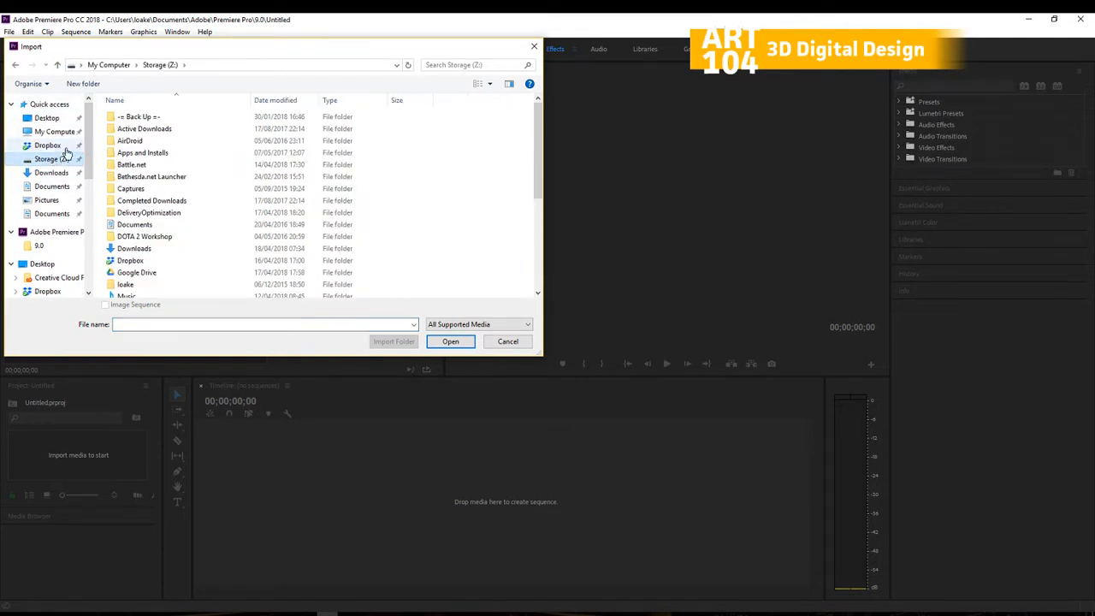
pyautogui.click(57, 131)
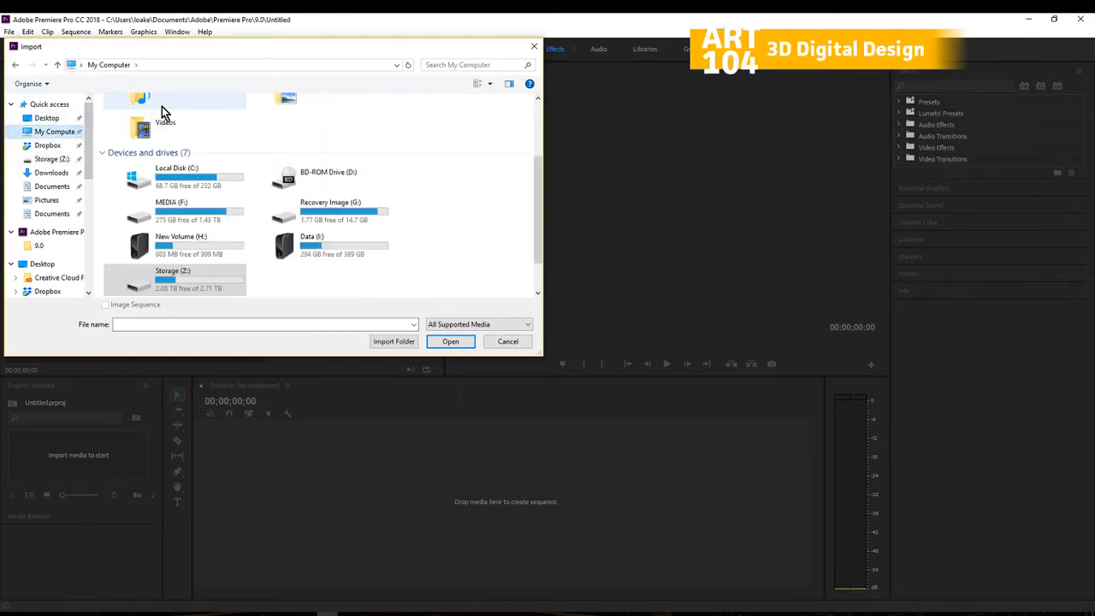
pyautogui.click(51, 213)
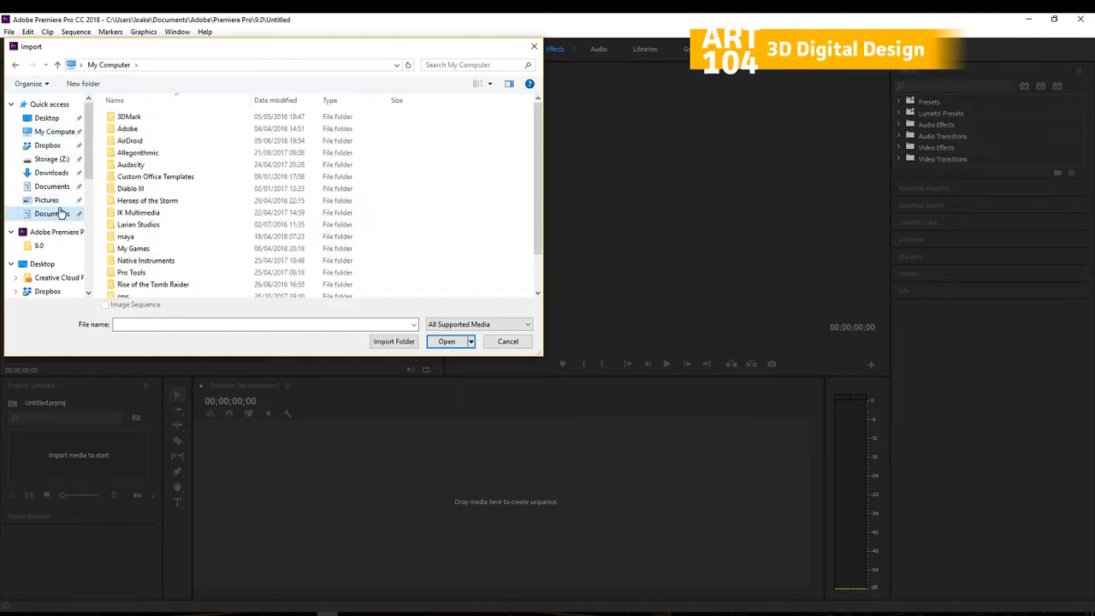
pyautogui.doubleClick(135, 235)
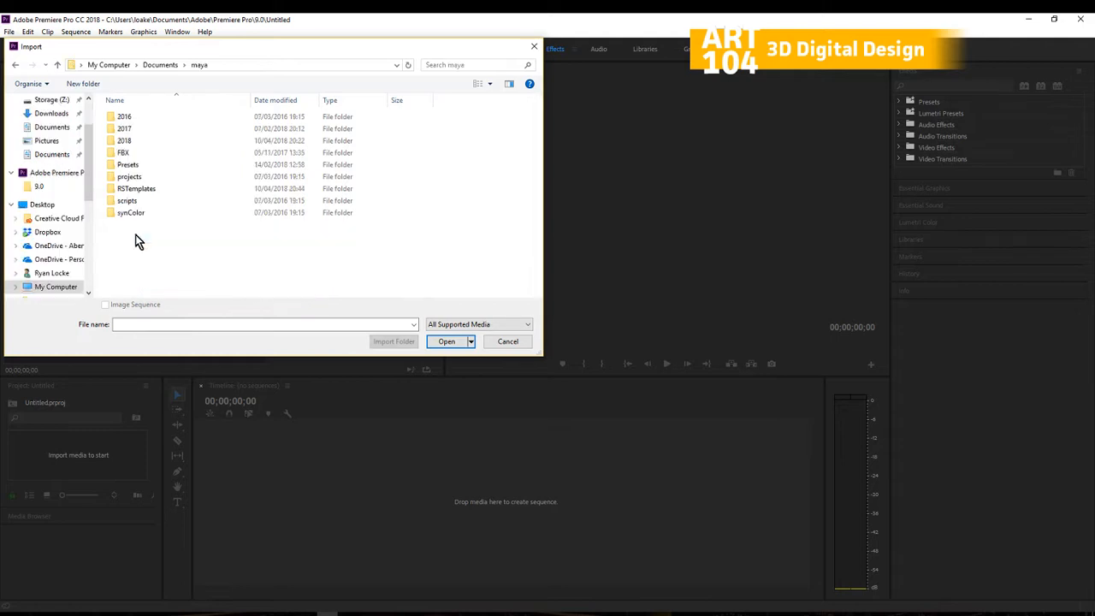
pyautogui.doubleClick(138, 178)
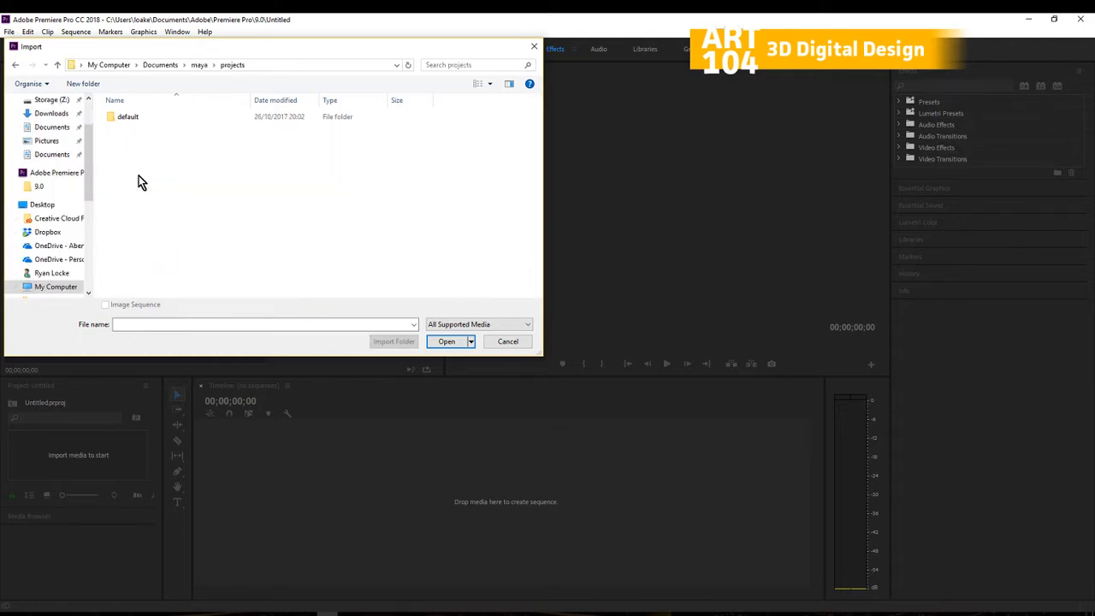
pyautogui.doubleClick(128, 118)
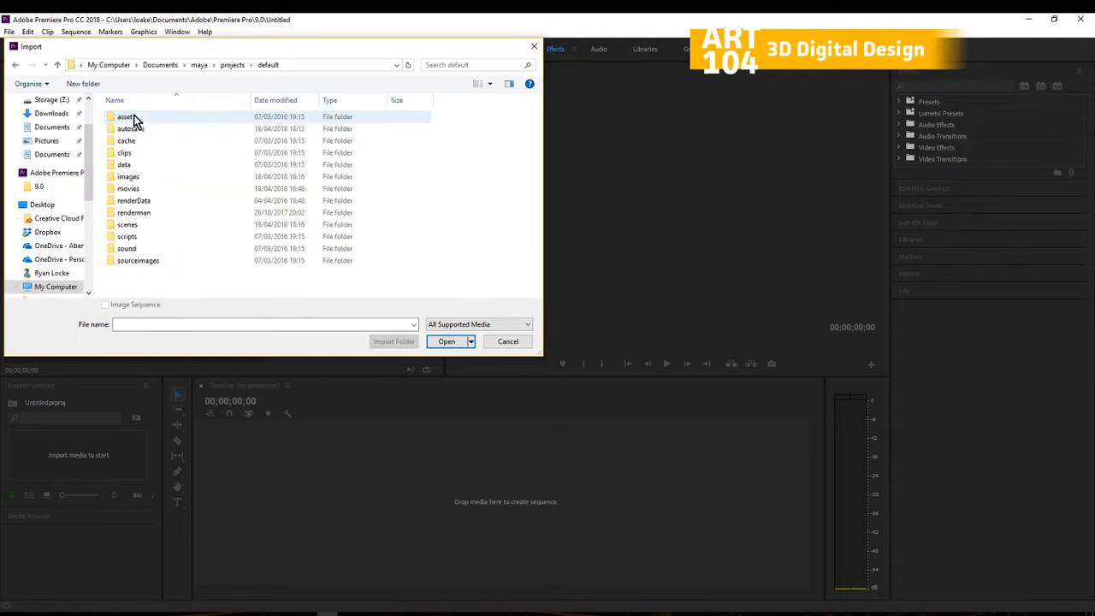
pyautogui.doubleClick(128, 177)
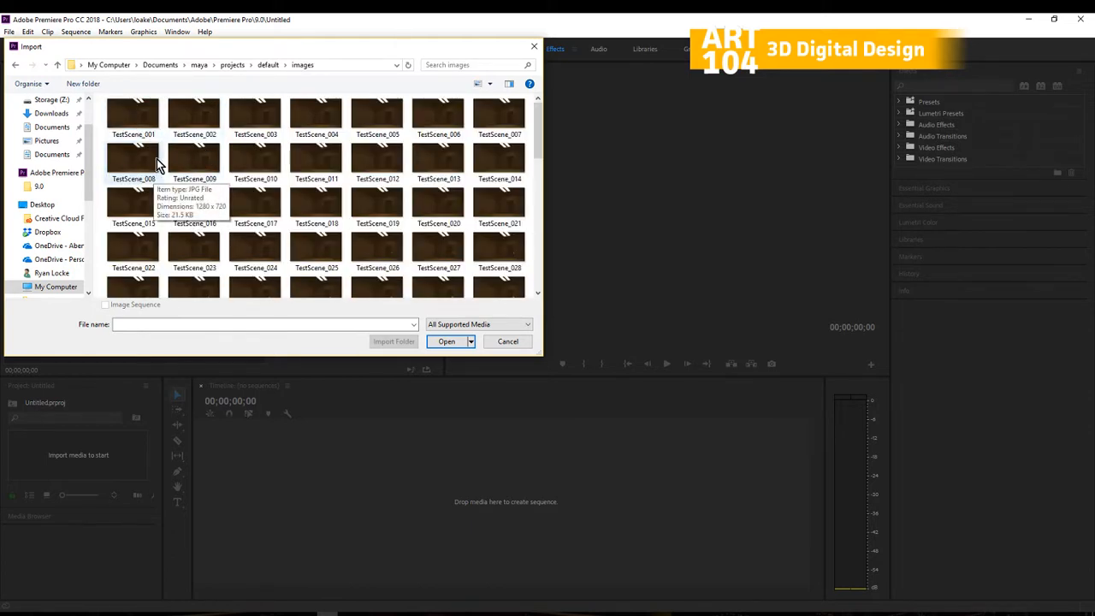
# Import TestScene_001 as an image sequence and create a new sequence from the clip.
pyautogui.click(140, 116)
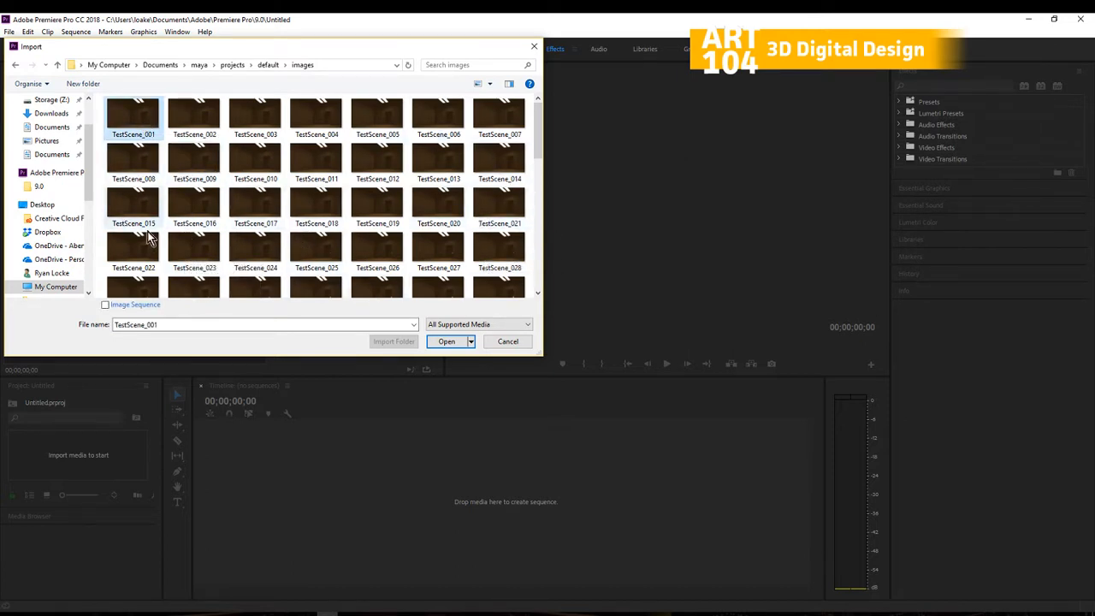
pyautogui.click(106, 307)
pyautogui.click(106, 306)
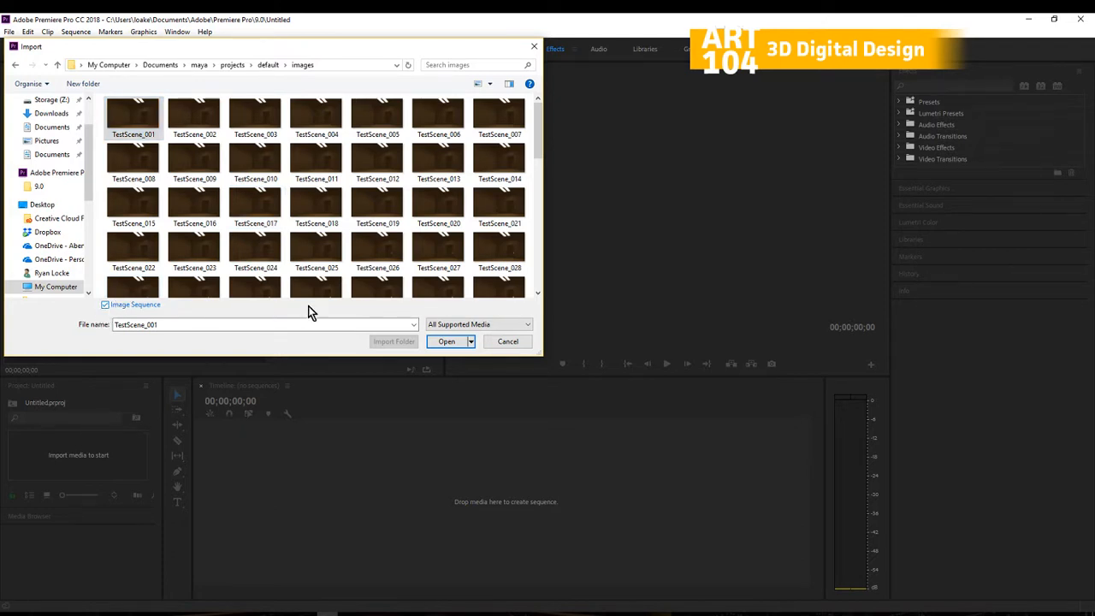
pyautogui.click(449, 341)
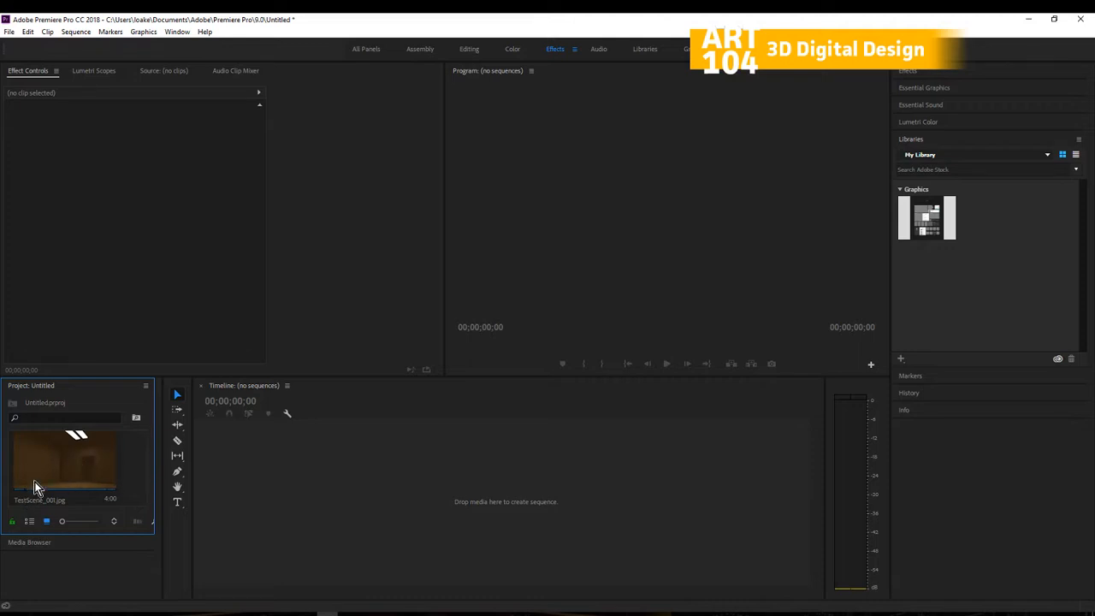
pyautogui.rightClick(42, 459)
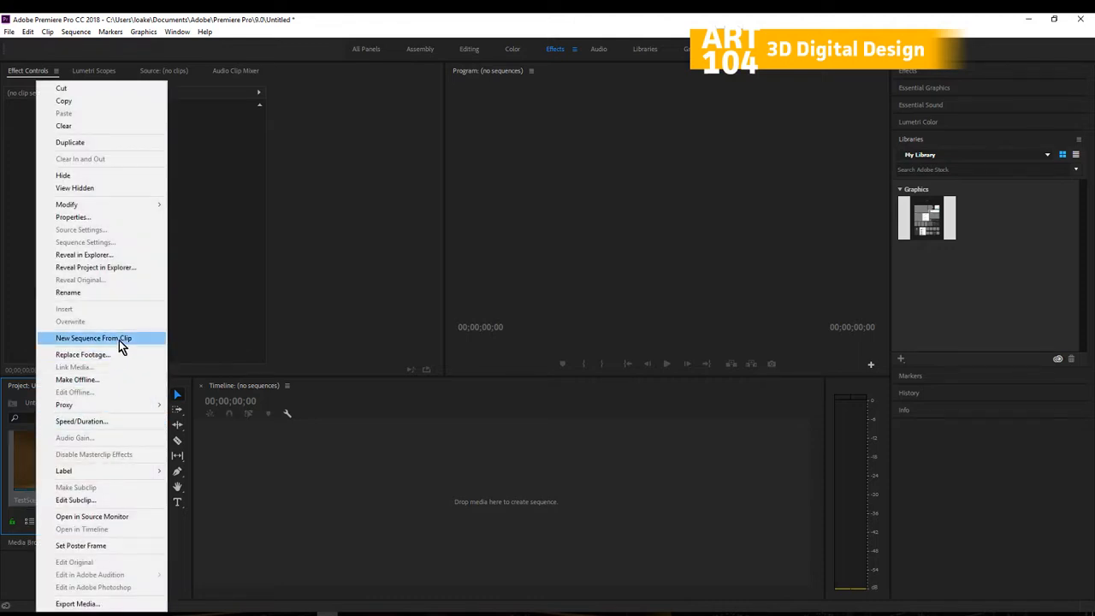
pyautogui.click(106, 338)
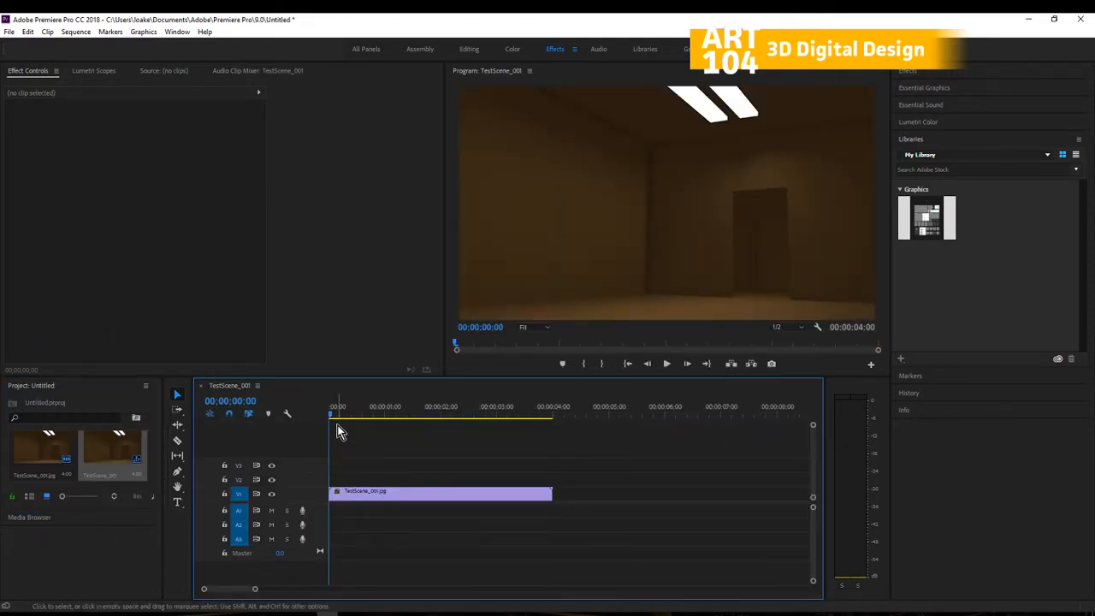
# Play back the TestScene_001 sequence and return the playhead to the start.
pyautogui.press('space')
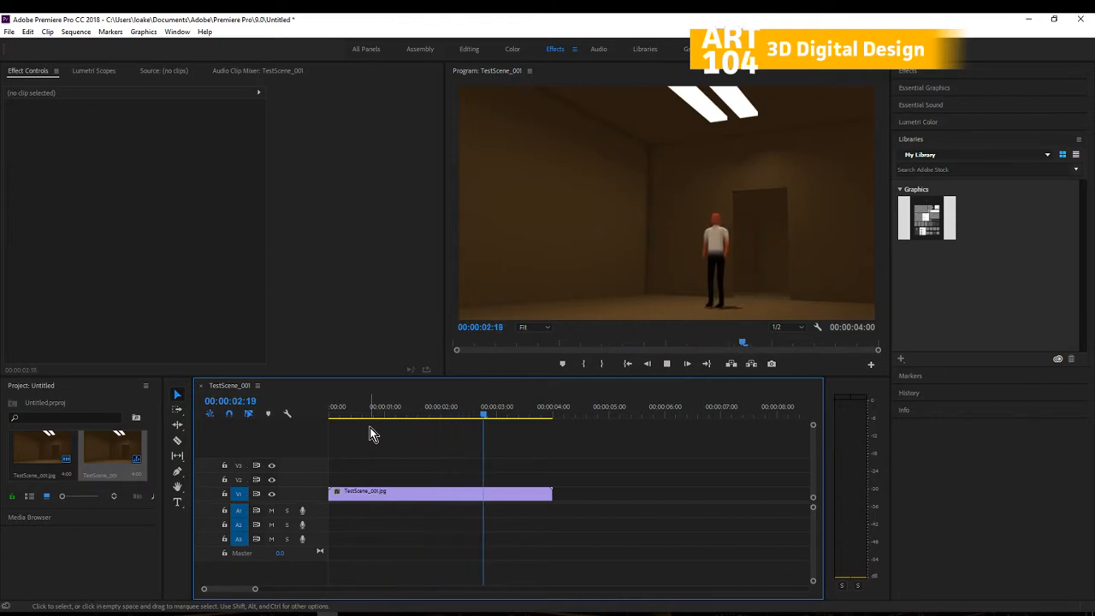
pyautogui.press('space')
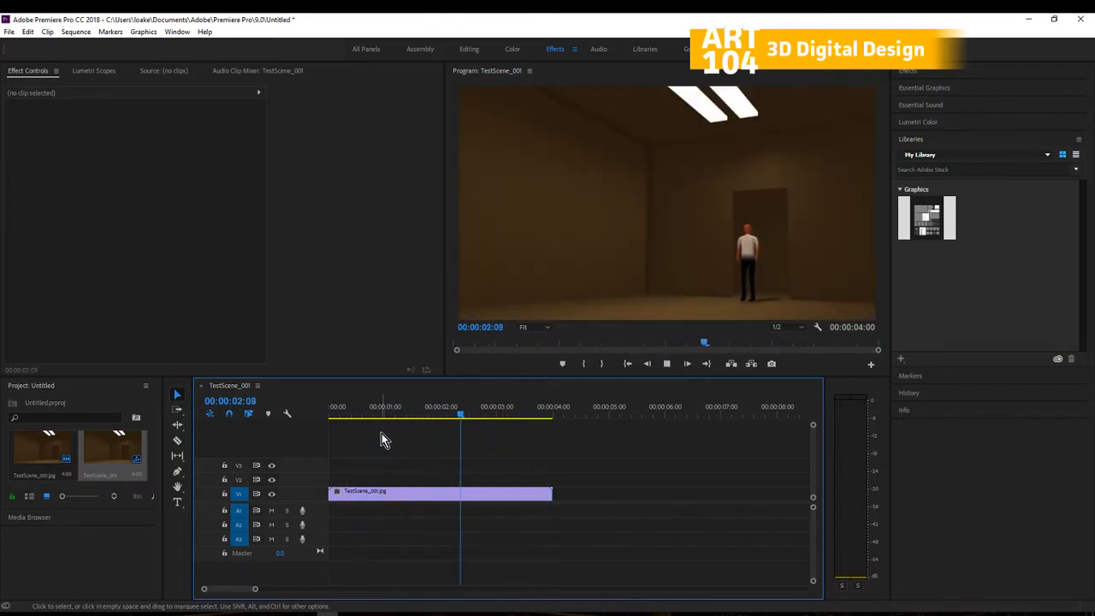
pyautogui.press('space')
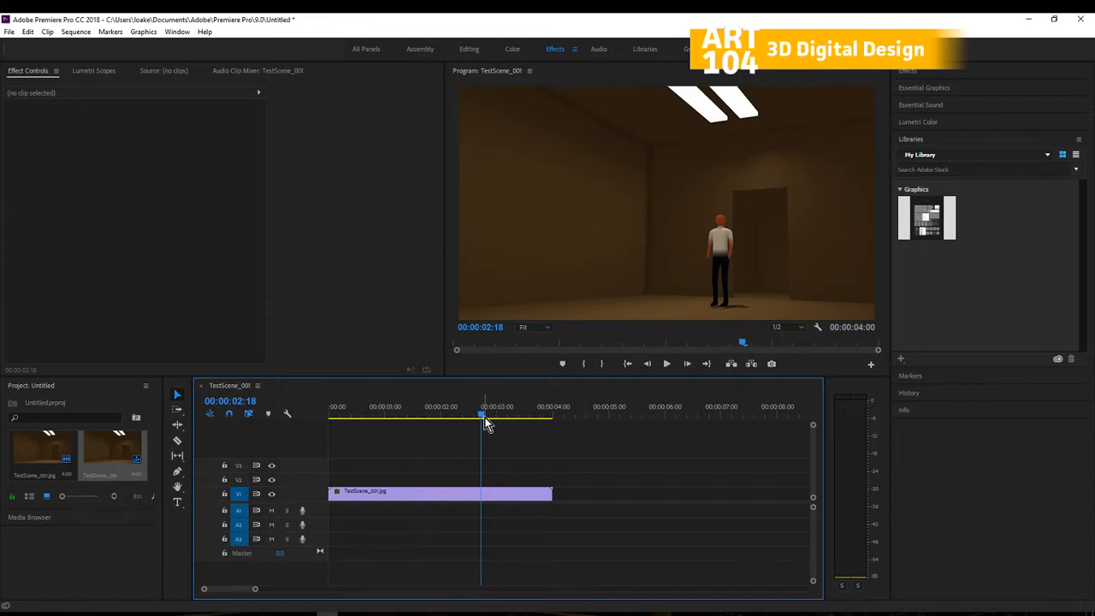
pyautogui.moveTo(484, 416); pyautogui.dragTo(322, 519)
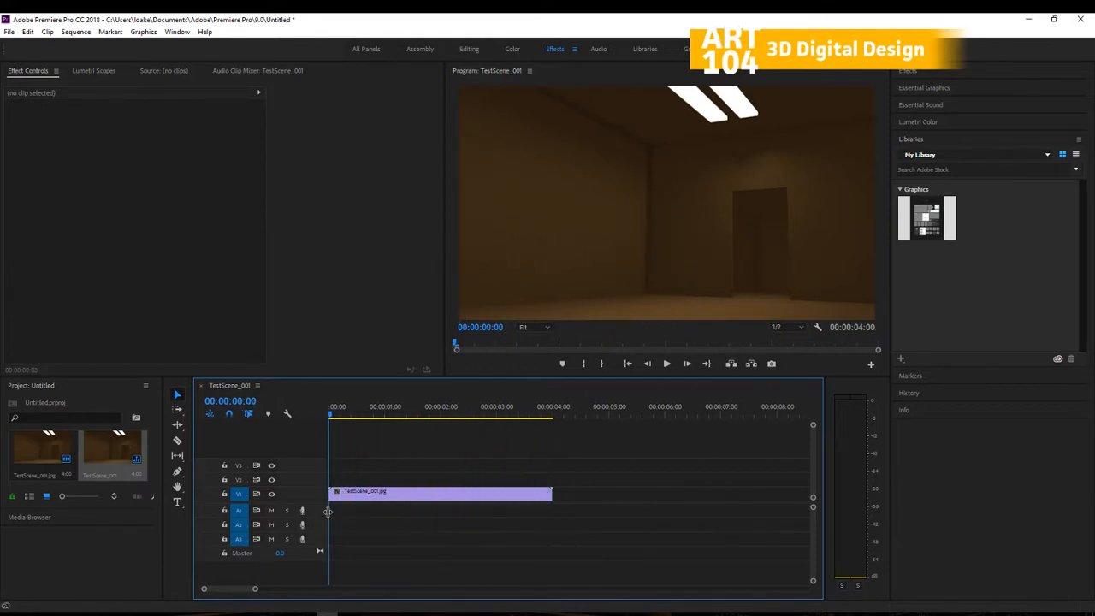
# Switch back to Maya and set the animation end time to 200.
pyautogui.click(1028, 23)
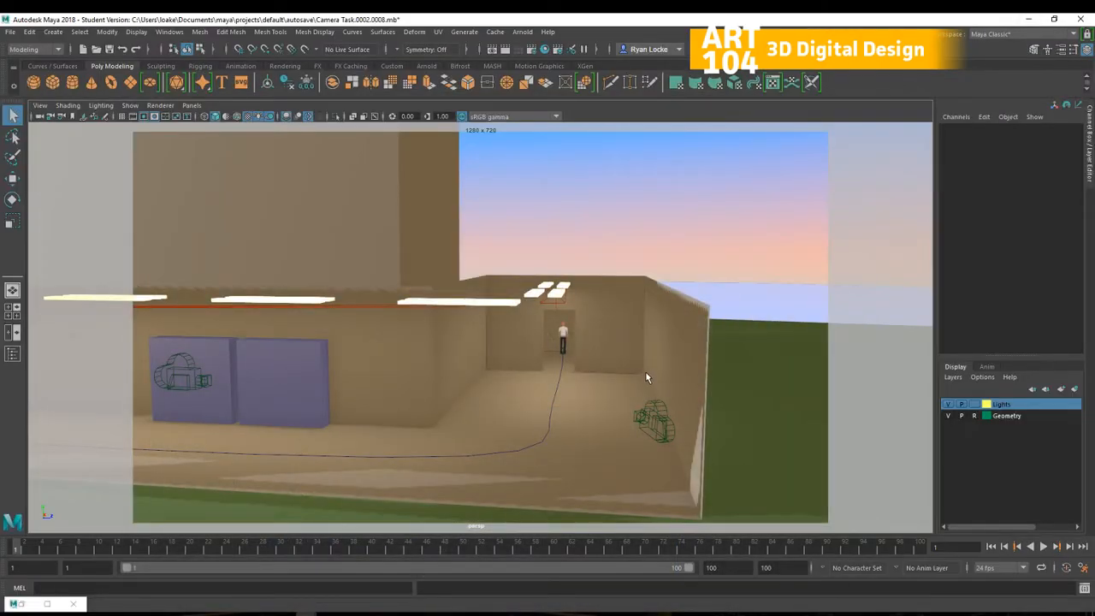
pyautogui.moveTo(569, 404); pyautogui.dragTo(561, 404)
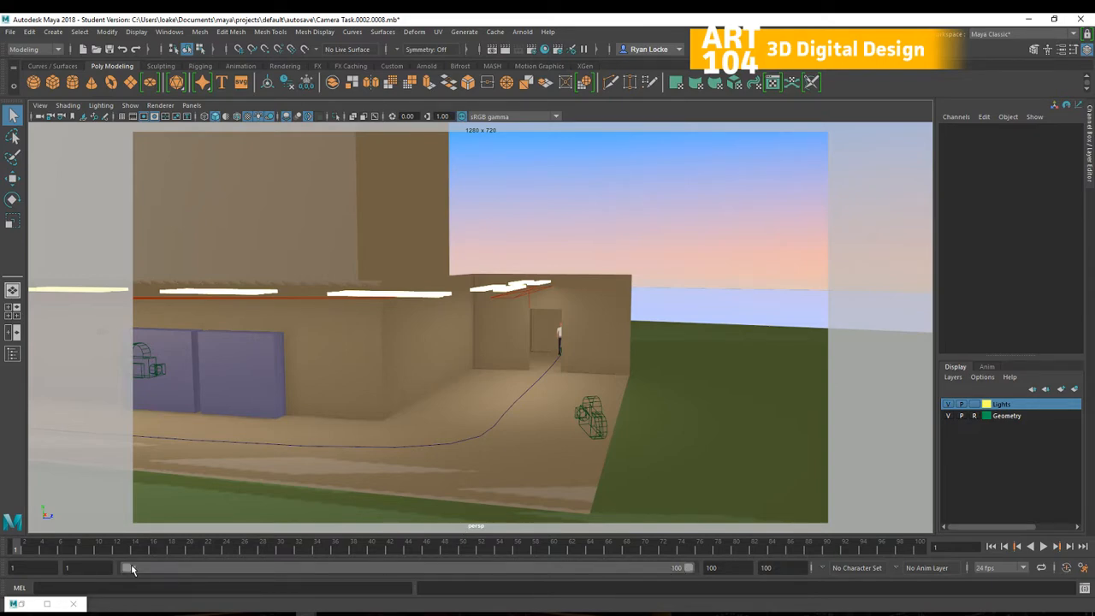
pyautogui.doubleClick(731, 567)
pyautogui.press('Tab')
pyautogui.write('200')
pyautogui.press('Return')
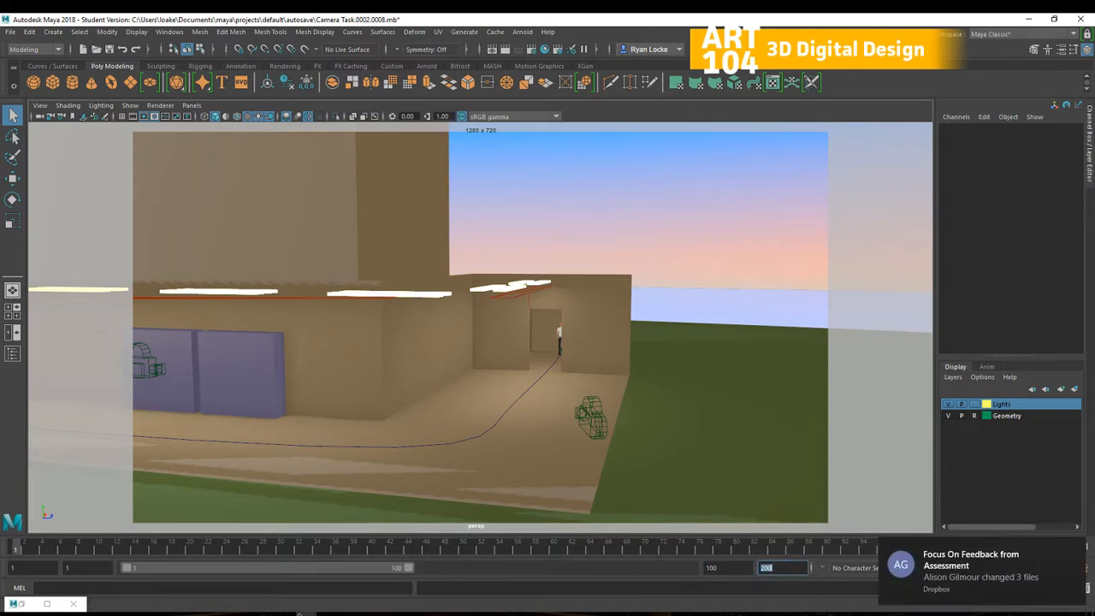
# Shift the playback range to frames 101–200 and set the current frame to 101.
pyautogui.moveTo(350, 573); pyautogui.dragTo(661, 557)
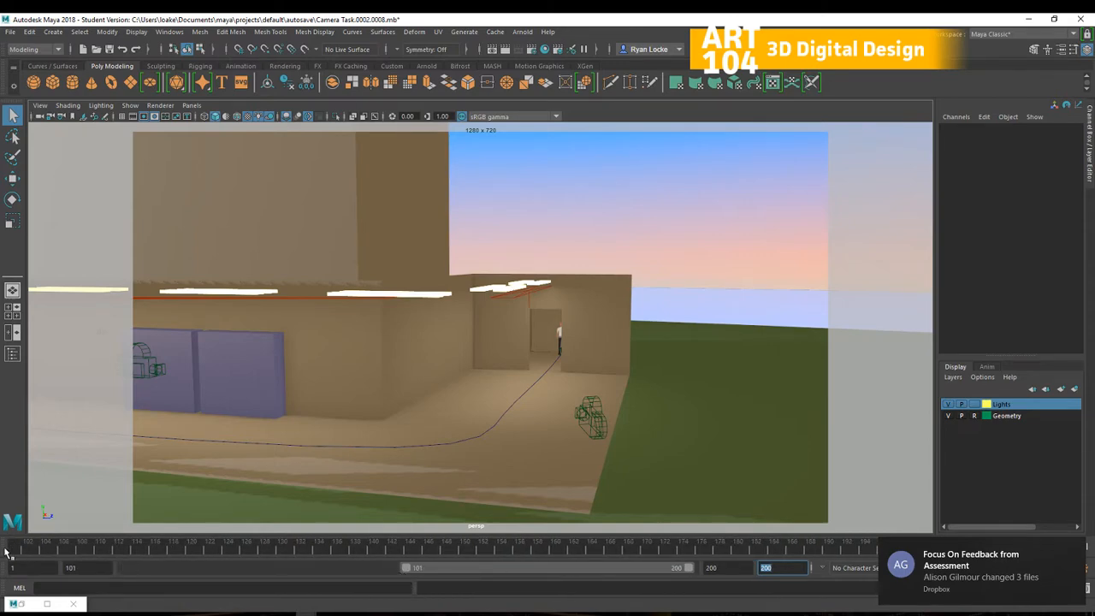
pyautogui.moveTo(6, 550)
pyautogui.mouseDown()
pyautogui.moveTo(683, 548)
pyautogui.moveTo(18, 560)
pyautogui.mouseUp()
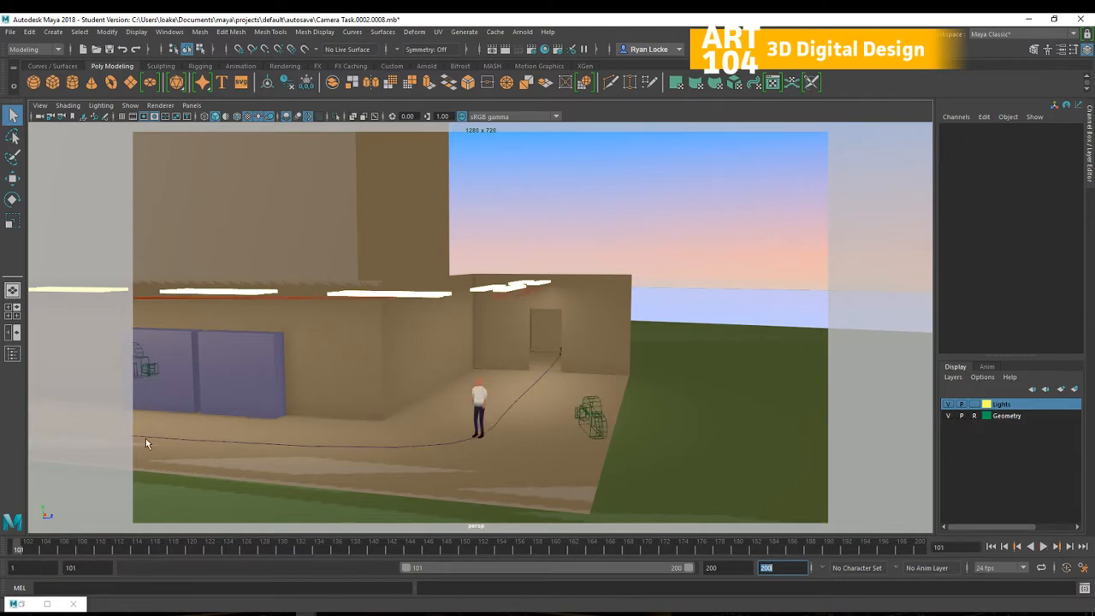
# Look through the CAM_2_Corridor camera and preview the animation over frames 101–200.
pyautogui.click(186, 106)
pyautogui.moveTo(229, 118)
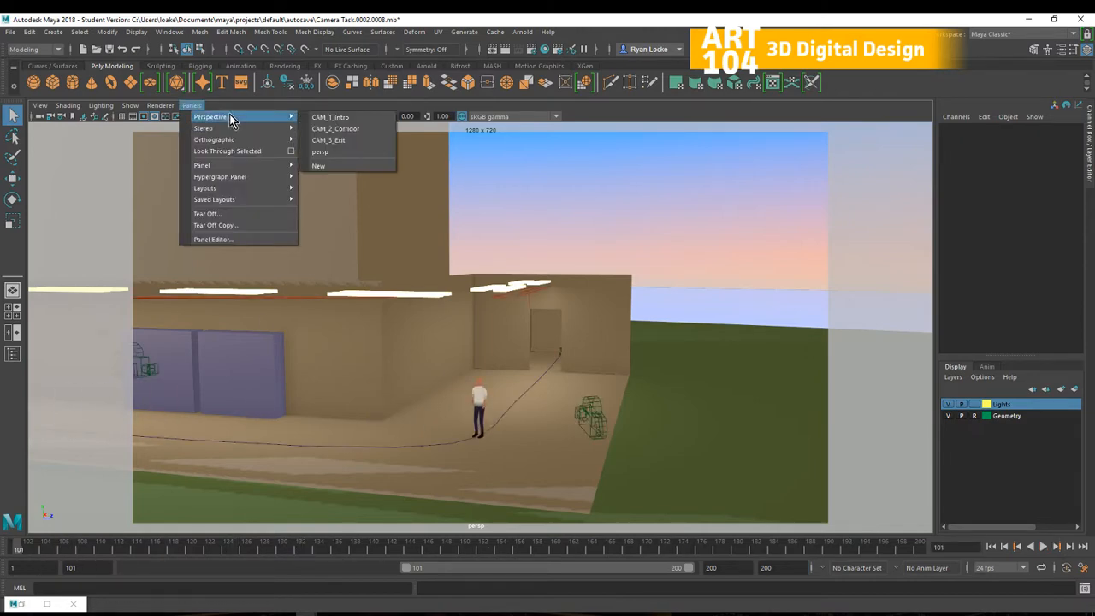
pyautogui.click(350, 126)
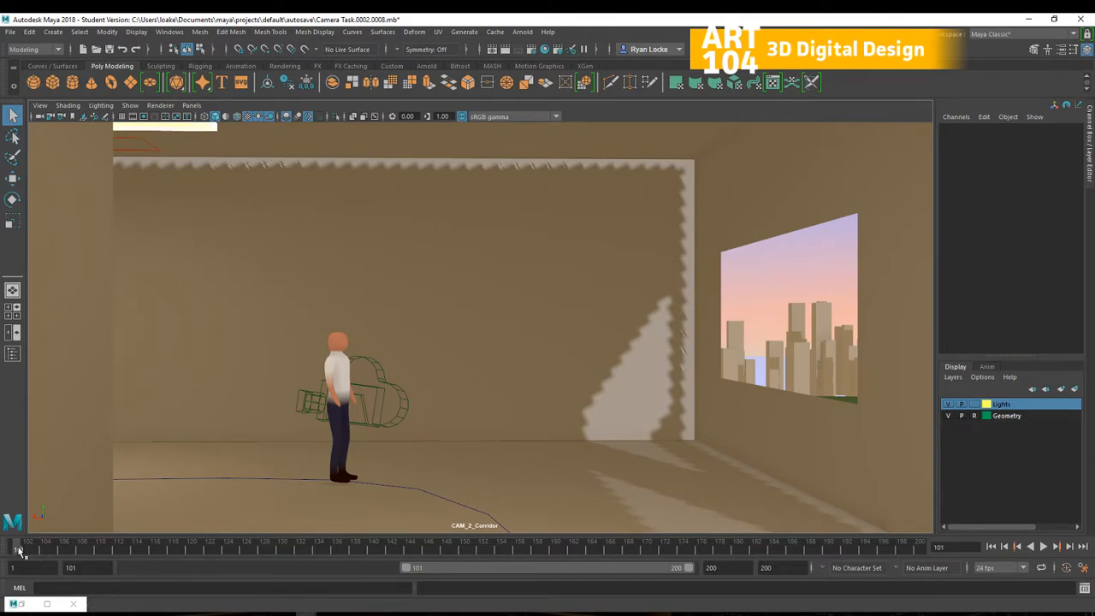
pyautogui.hotkey('alt', 'v')
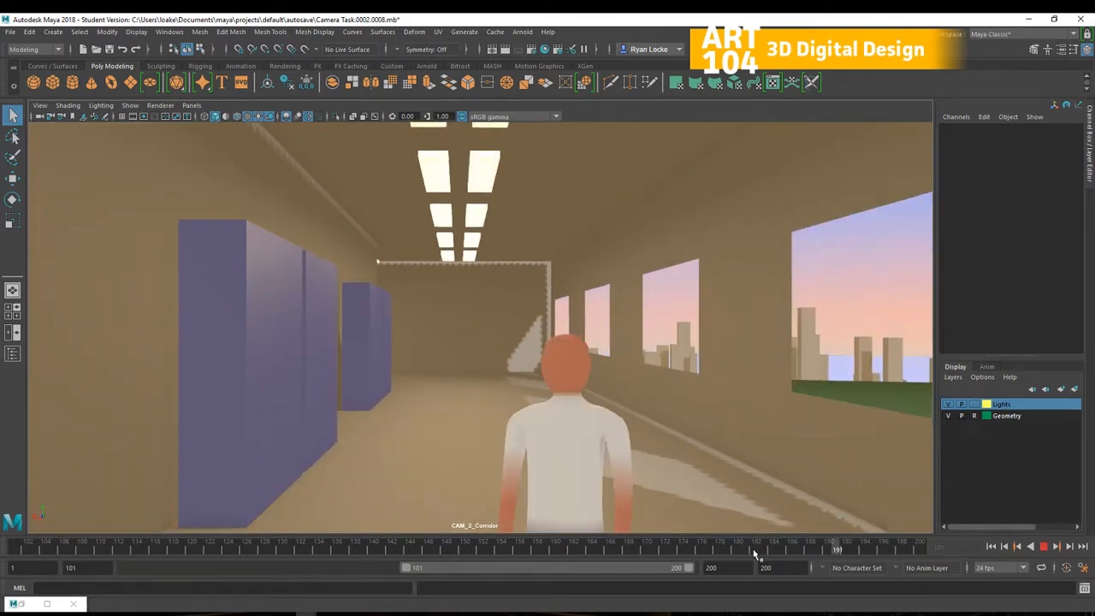
pyautogui.hotkey('alt', 'v')
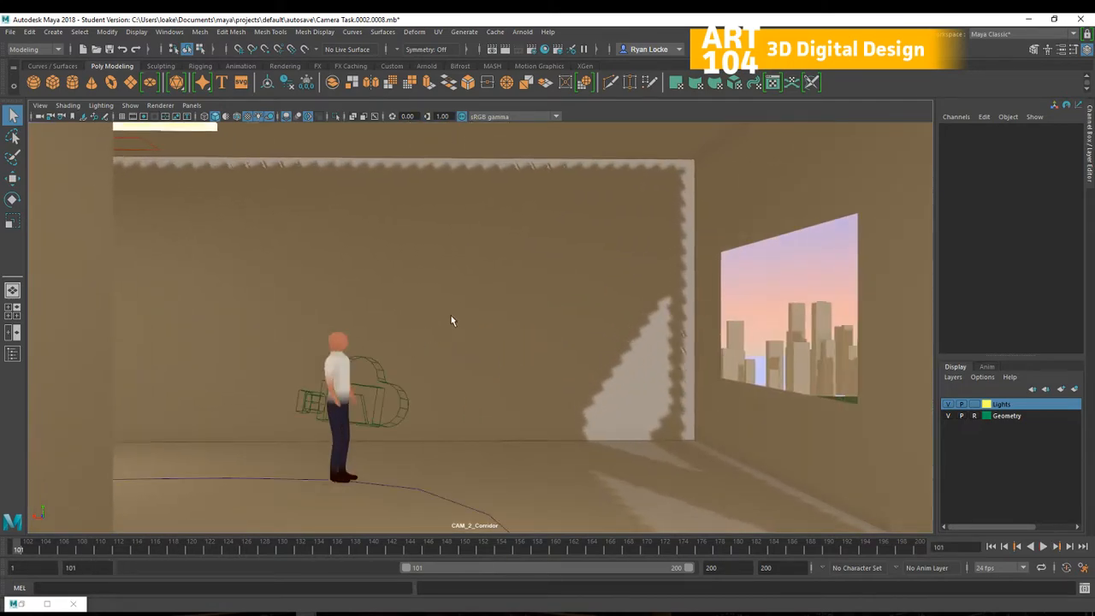
# Open the render settings and set the frame range to start at 100 and end at 200.
pyautogui.click(532, 49)
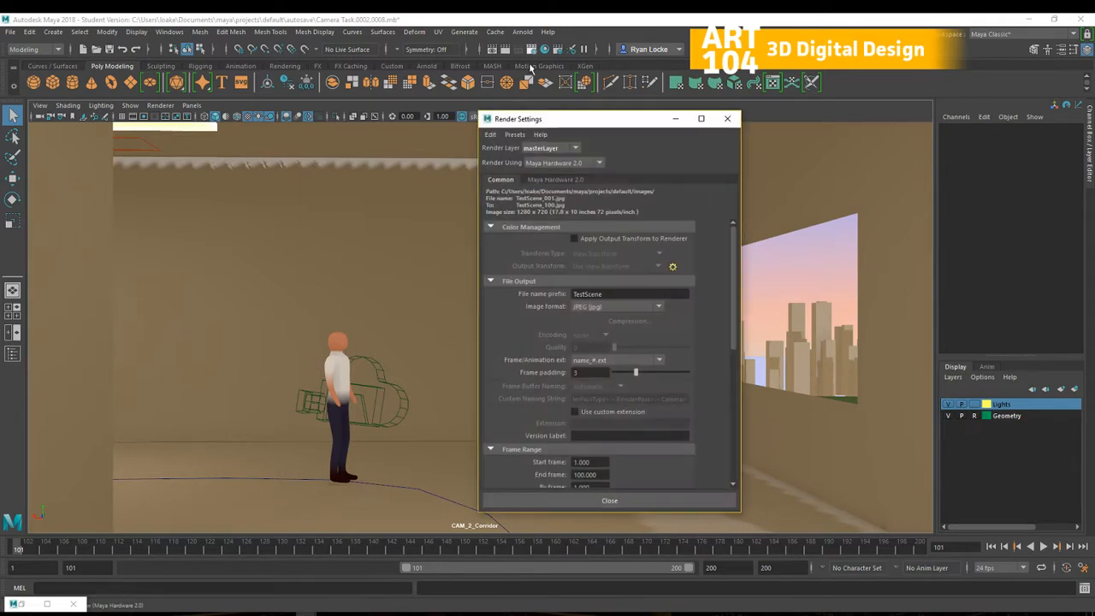
pyautogui.scroll(-5, 734, 239)
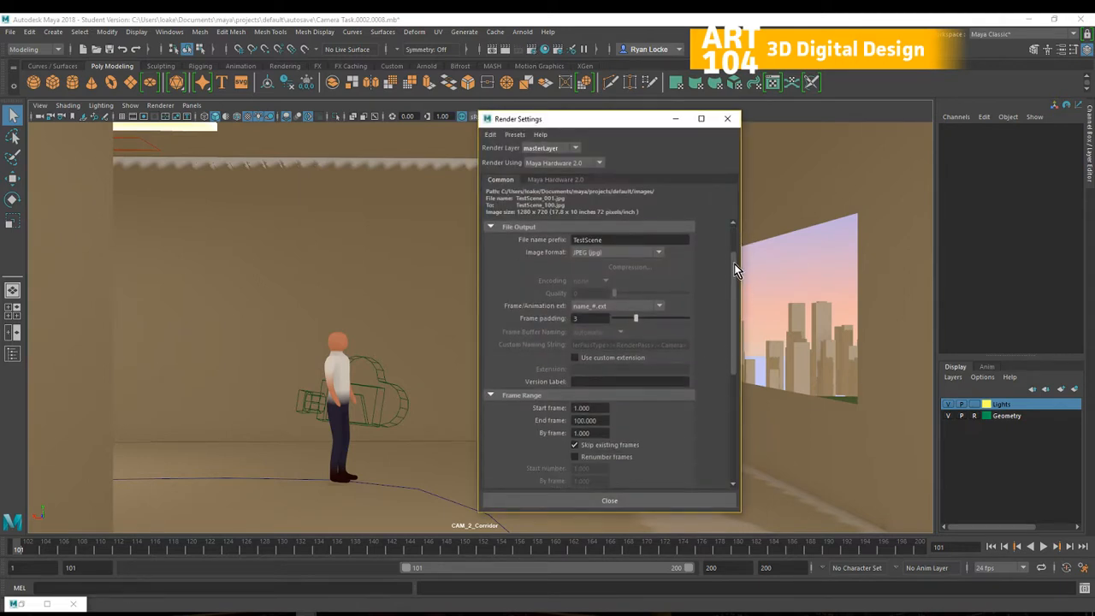
pyautogui.click(604, 259)
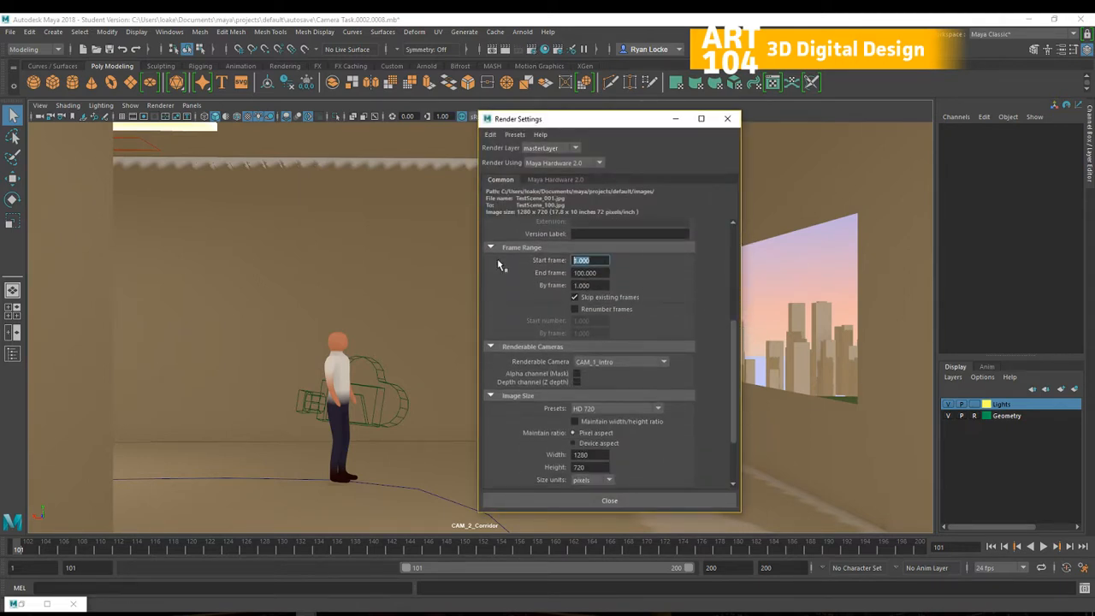
pyautogui.write('100')
pyautogui.press('Tab')
pyautogui.write('2')
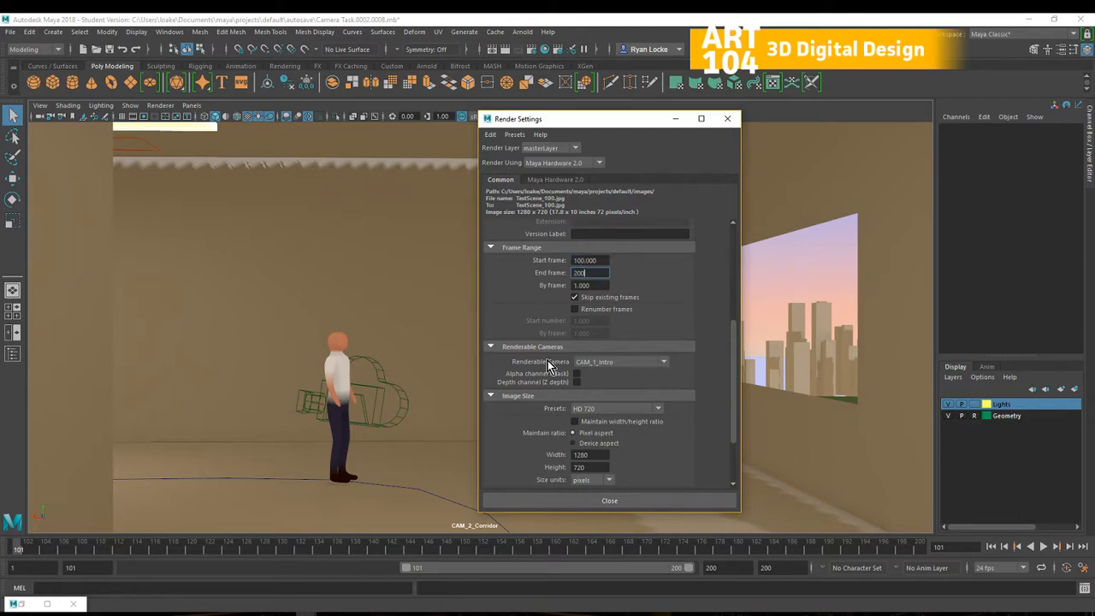
# Make CAM_2_Corridor the renderable camera and close the render settings.
pyautogui.click(603, 362)
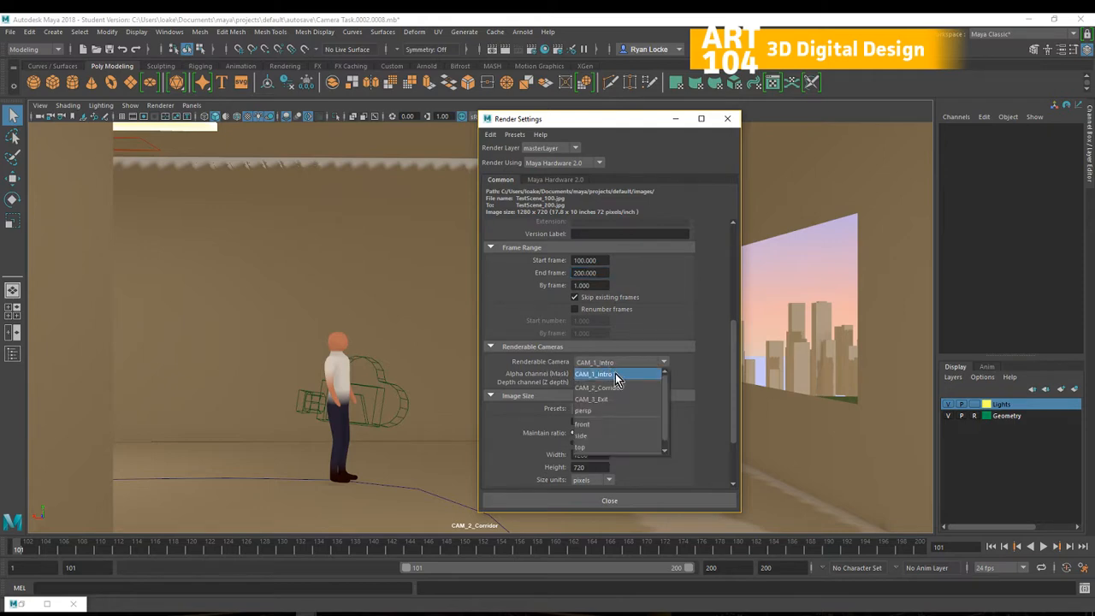
pyautogui.click(615, 388)
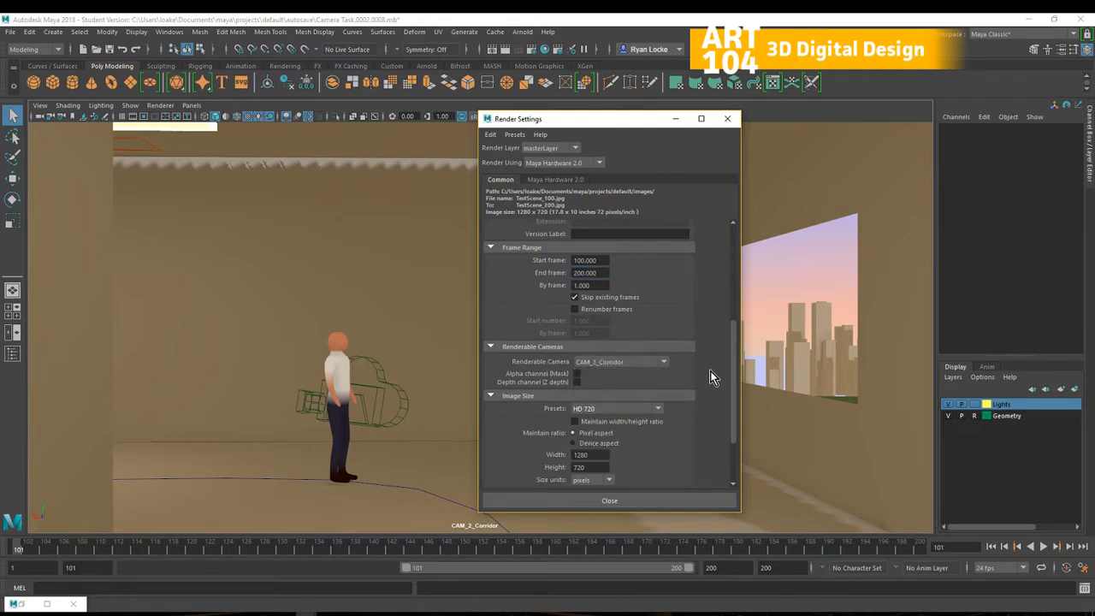
pyautogui.click(633, 499)
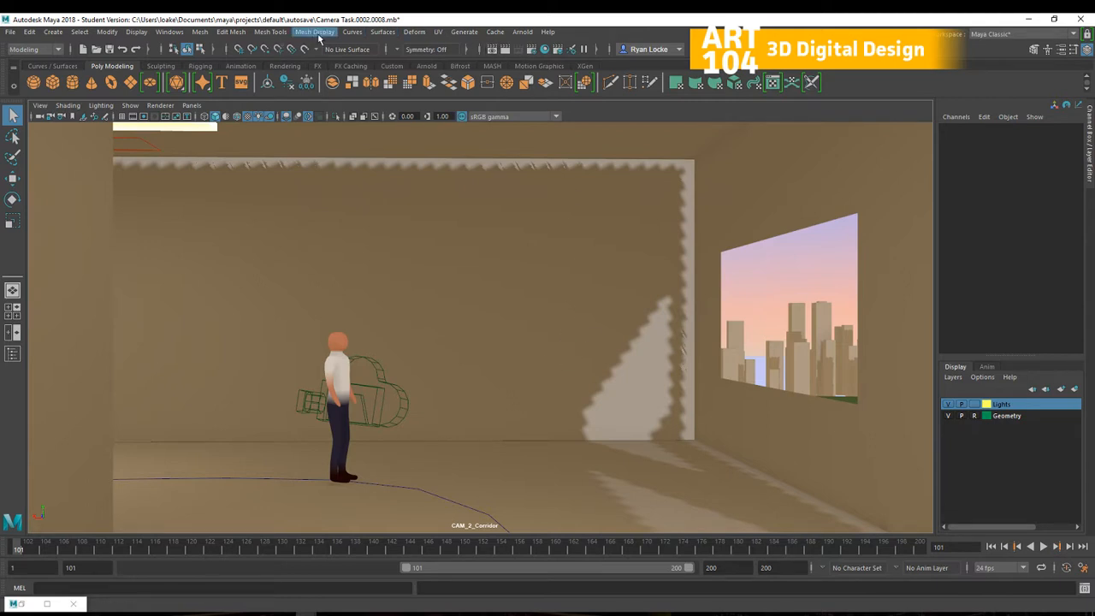
# Switch to the Rendering menu set and batch render the CAM_2_Corridor frames.
pyautogui.click(30, 50)
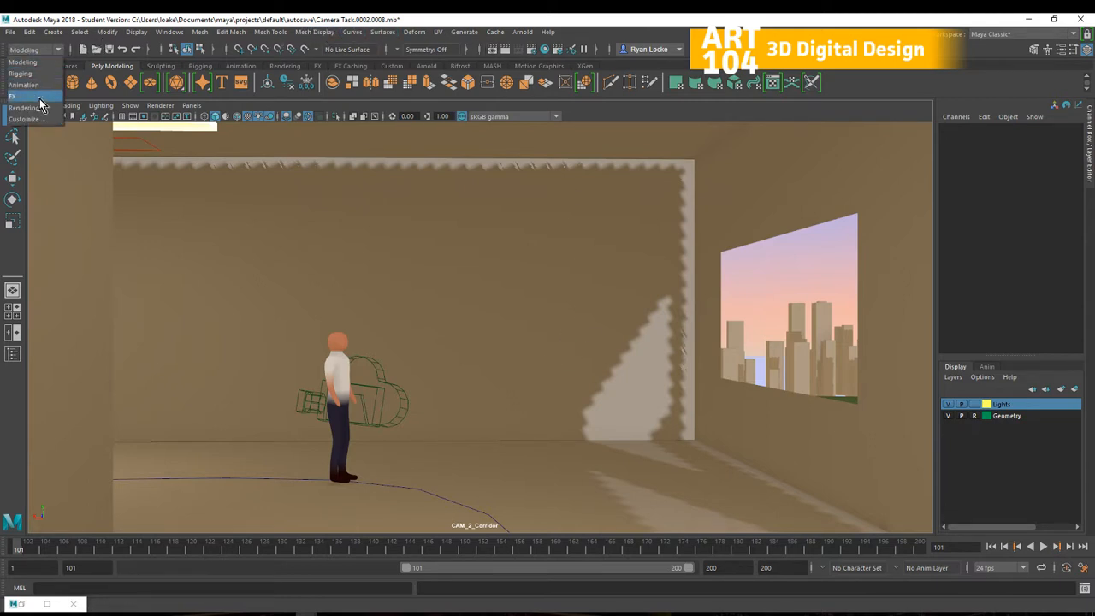
pyautogui.click(39, 107)
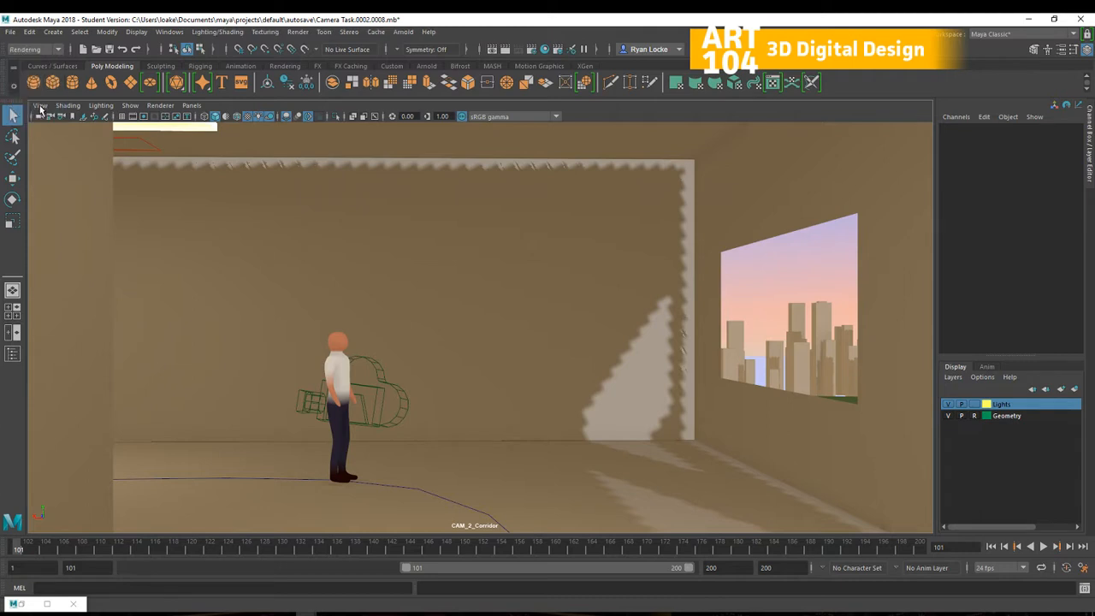
pyautogui.click(291, 32)
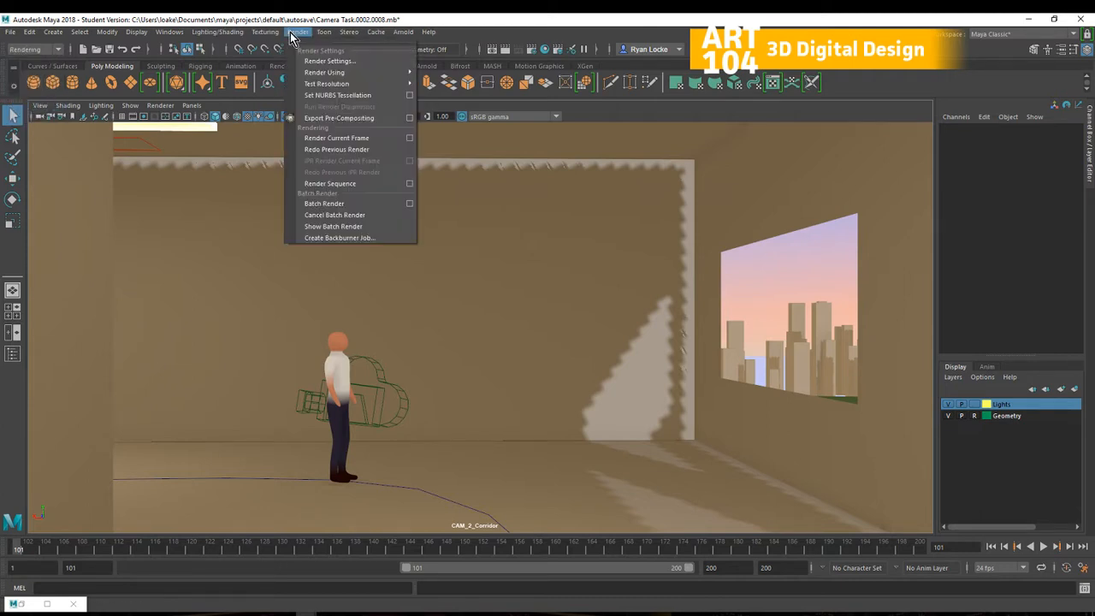
pyautogui.click(356, 203)
pyautogui.click(528, 329)
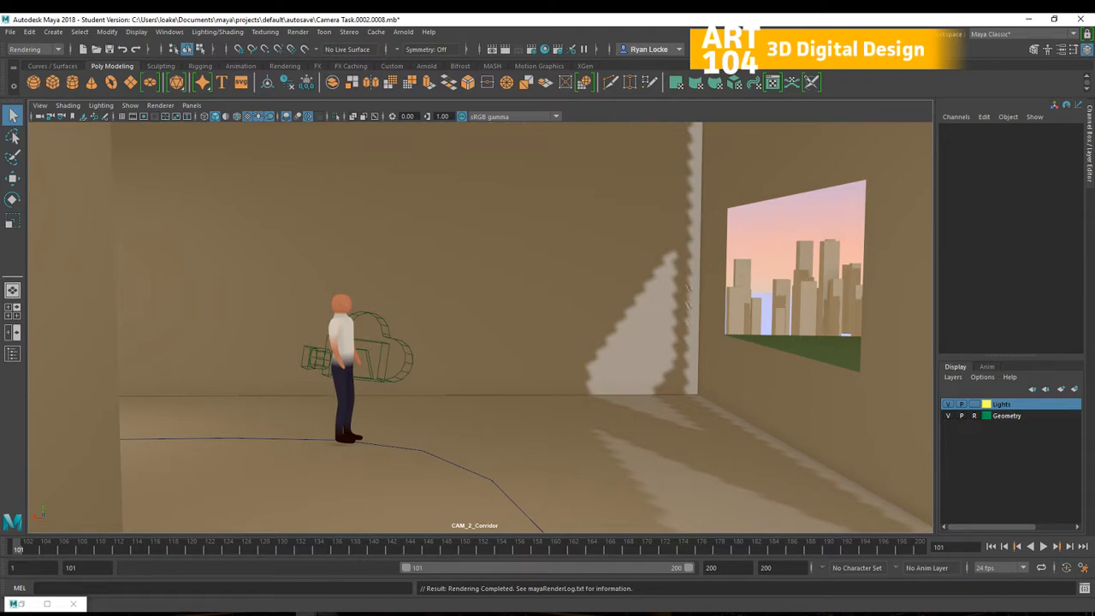
# Switch to Premiere Pro and import the rendered frames starting at TestScene_101 as an image sequence.
pyautogui.click(327, 613)
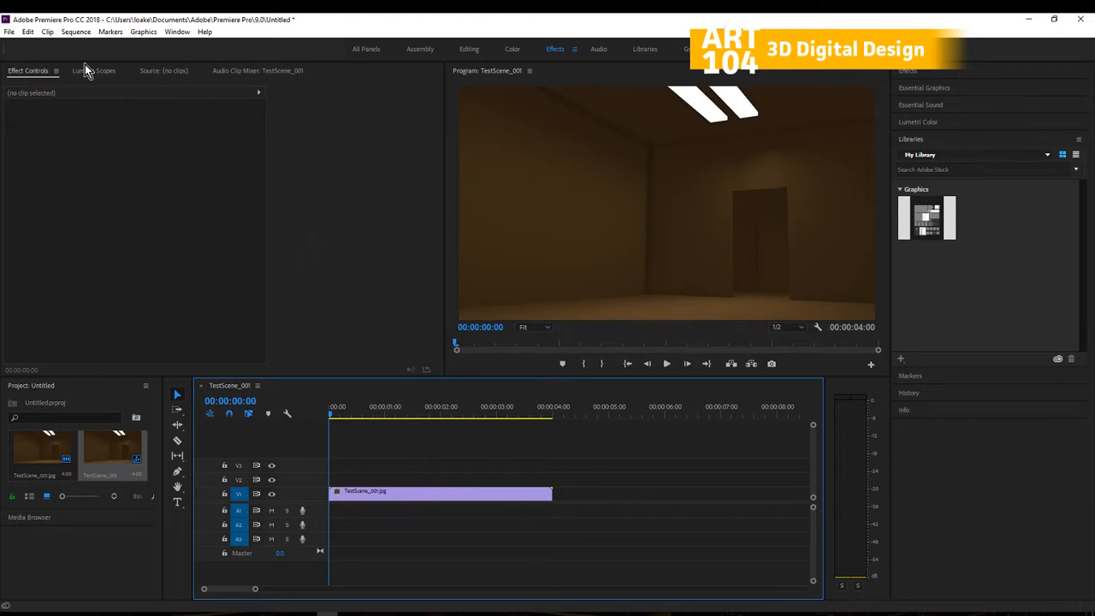
pyautogui.click(12, 32)
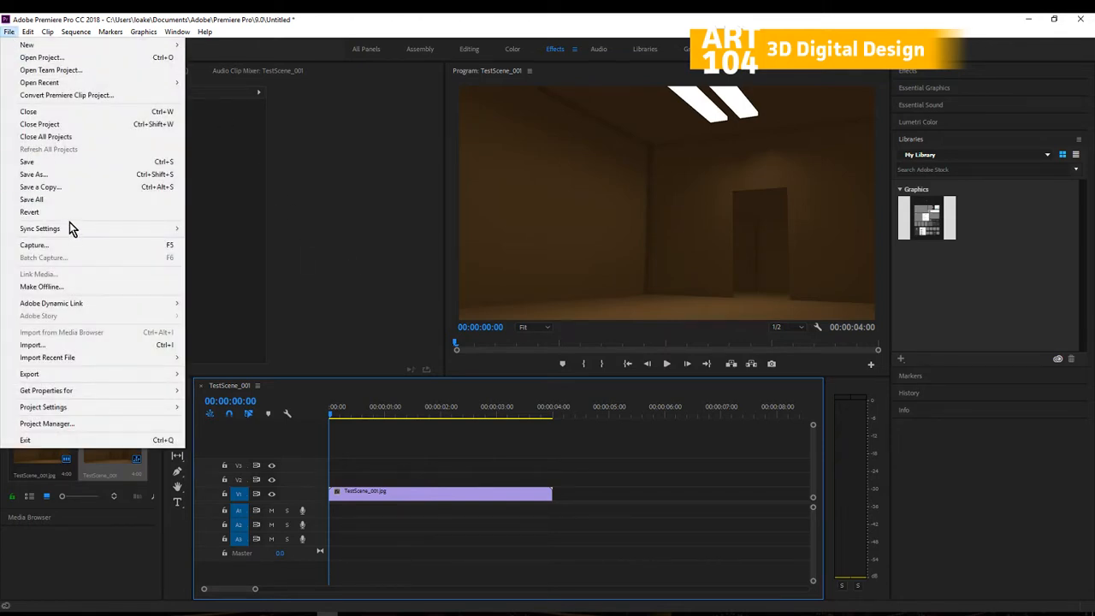
pyautogui.click(55, 345)
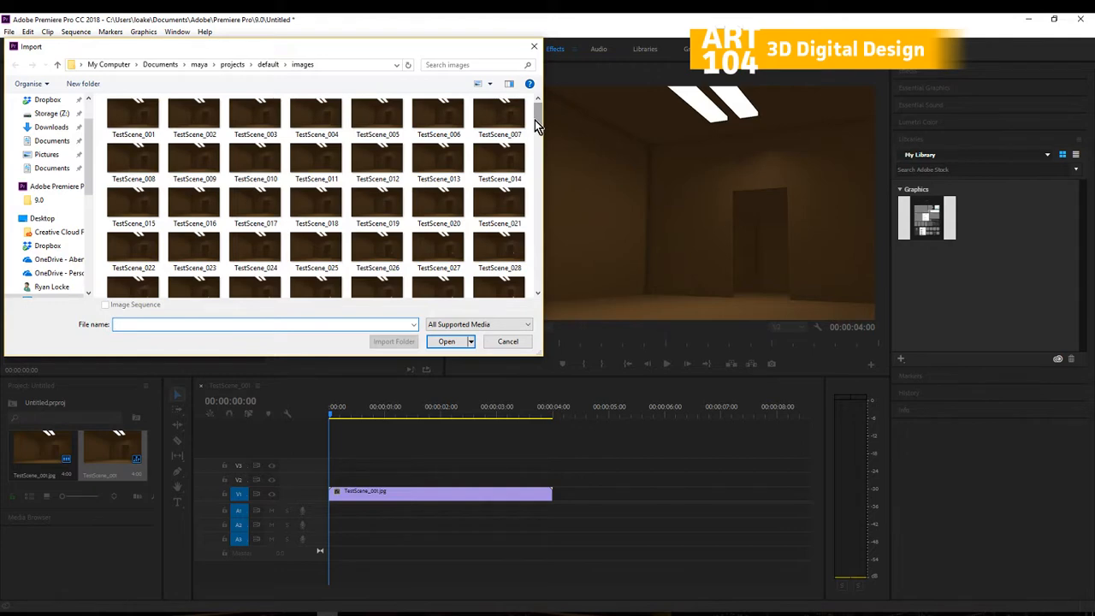
pyautogui.moveTo(537, 122); pyautogui.dragTo(537, 198)
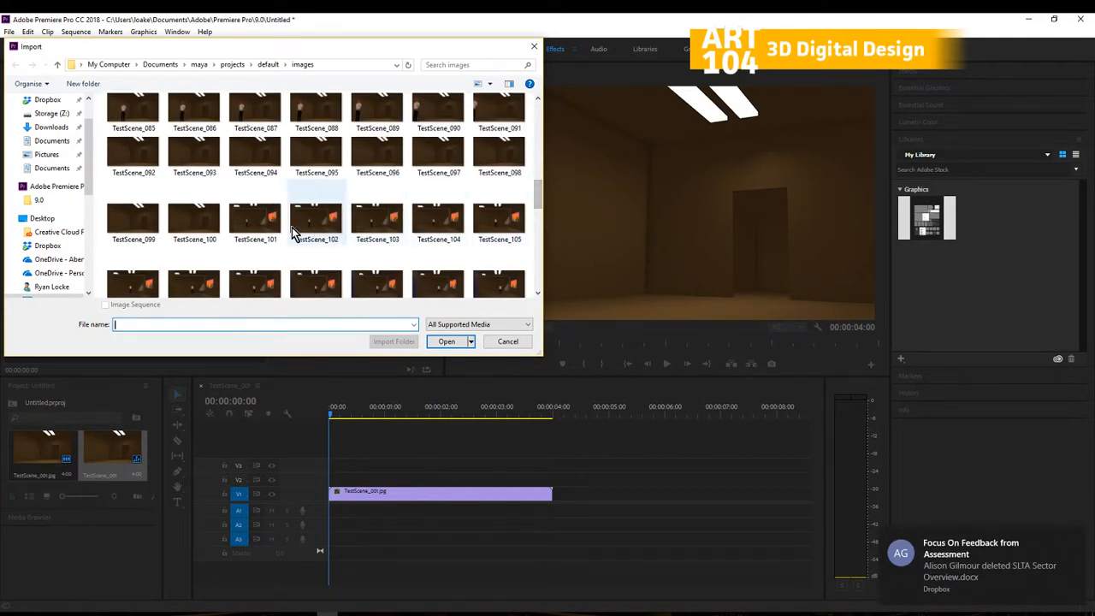
pyautogui.click(254, 226)
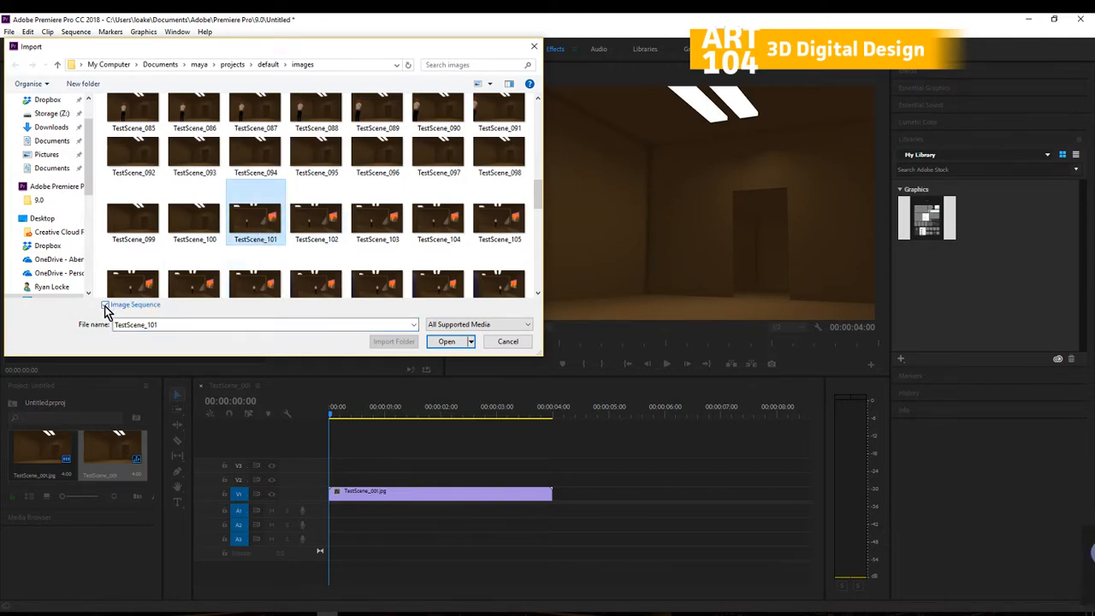
pyautogui.click(445, 339)
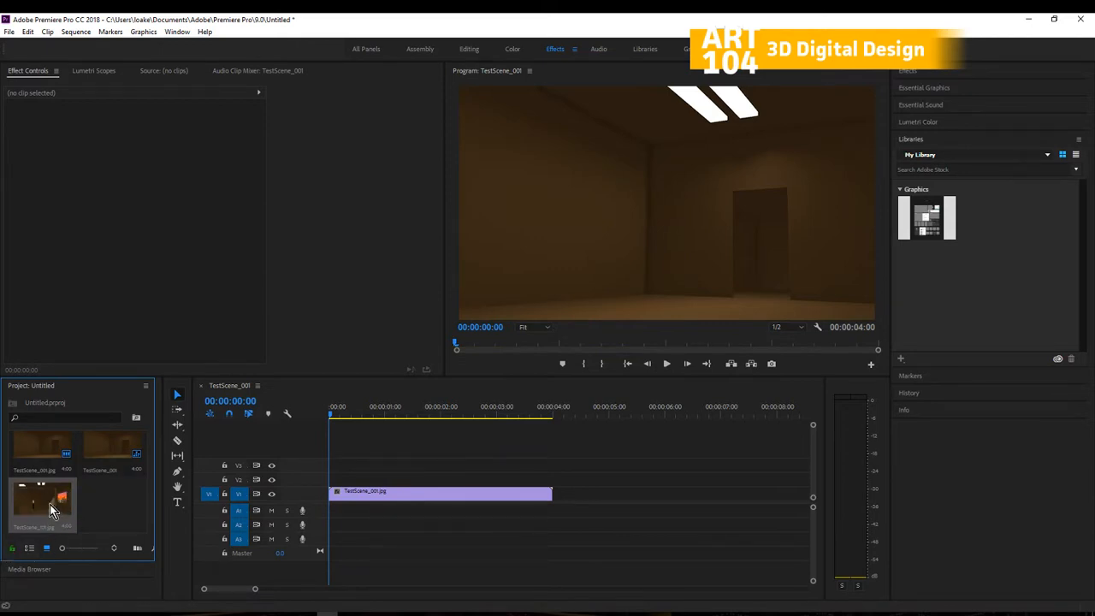
# Place the TestScene_101 clip directly after TestScene_001 on track V1 and scrub through both clips back to the start.
pyautogui.moveTo(75, 498); pyautogui.dragTo(548, 506)
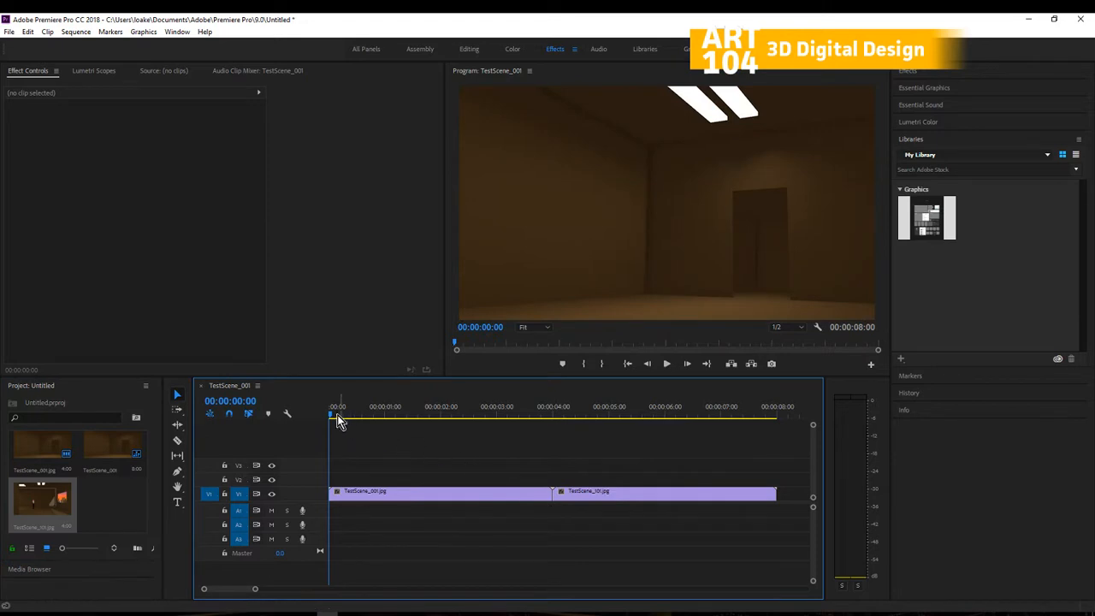
pyautogui.moveTo(330, 413); pyautogui.dragTo(788, 470)
pyautogui.moveTo(714, 469); pyautogui.dragTo(321, 485)
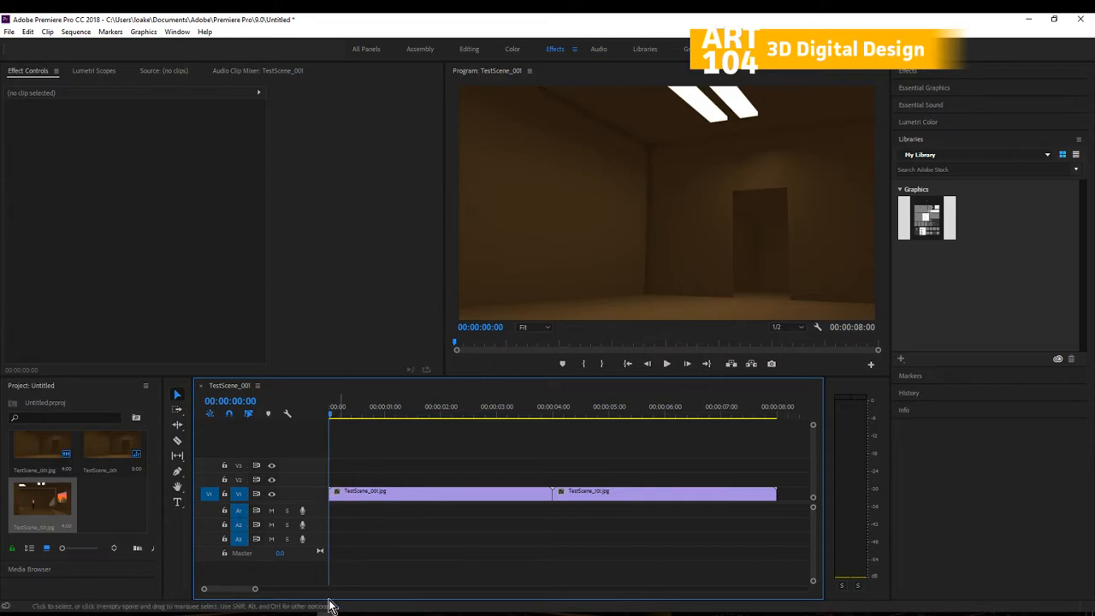
# Switch back to Maya and look through the CAM_3_Exit camera.
pyautogui.moveTo(318, 612)
pyautogui.click(361, 584)
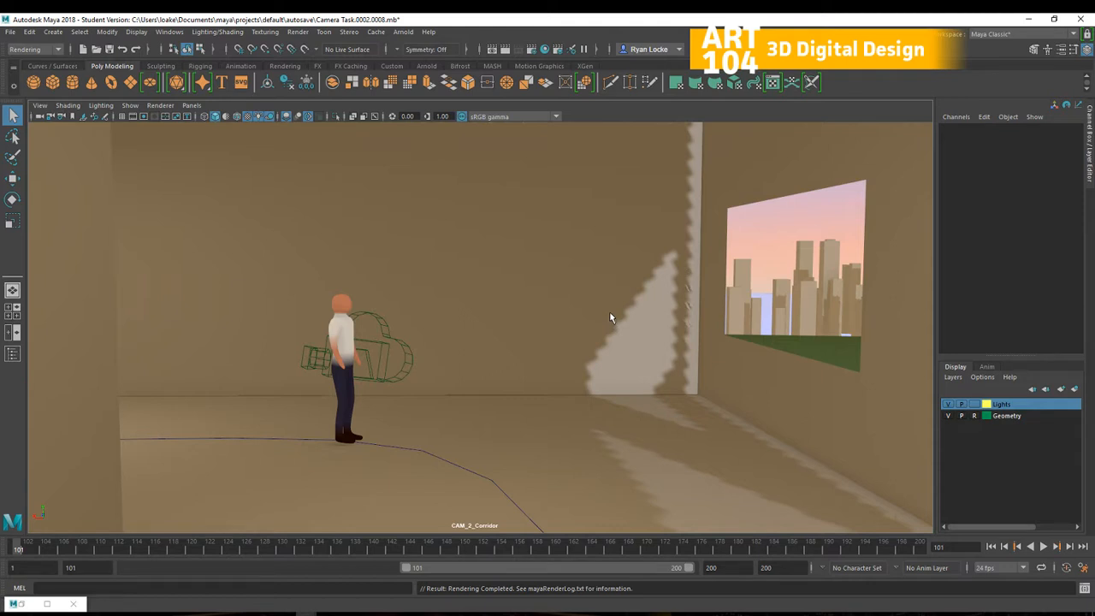
pyautogui.click(191, 105)
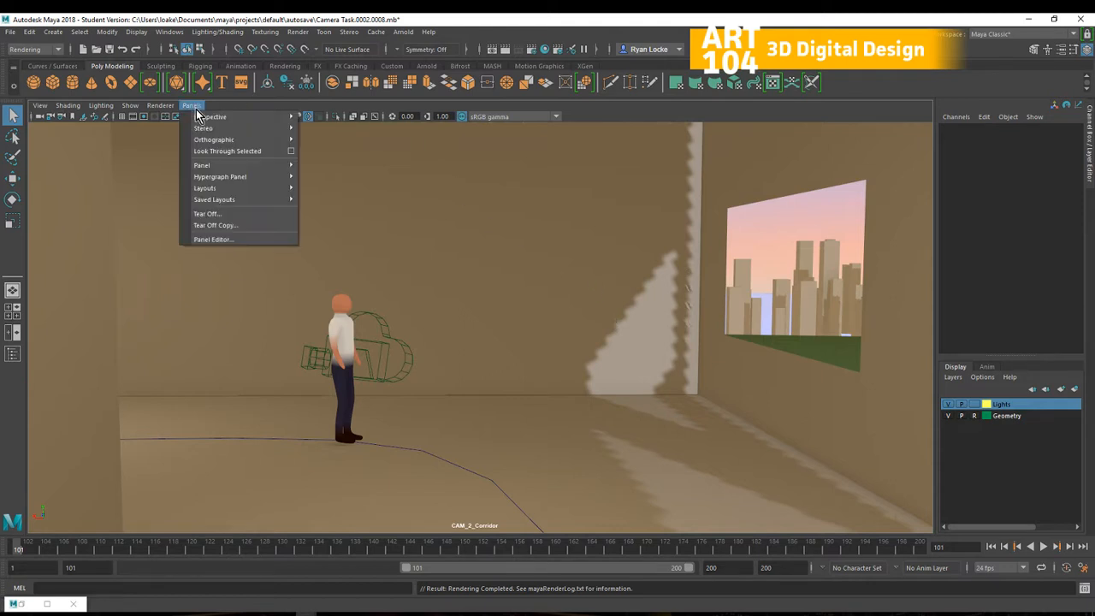
pyautogui.moveTo(214, 117)
pyautogui.click(369, 138)
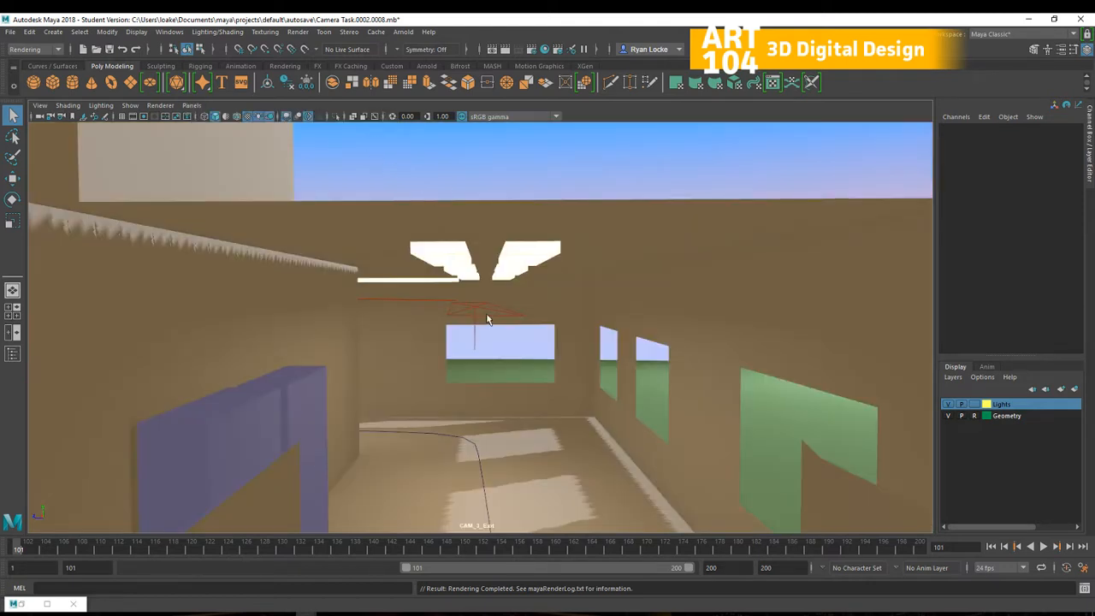
# Set the animation end time to 300.
pyautogui.click(737, 568)
pyautogui.press('Tab')
pyautogui.write('300')
pyautogui.press('Return')
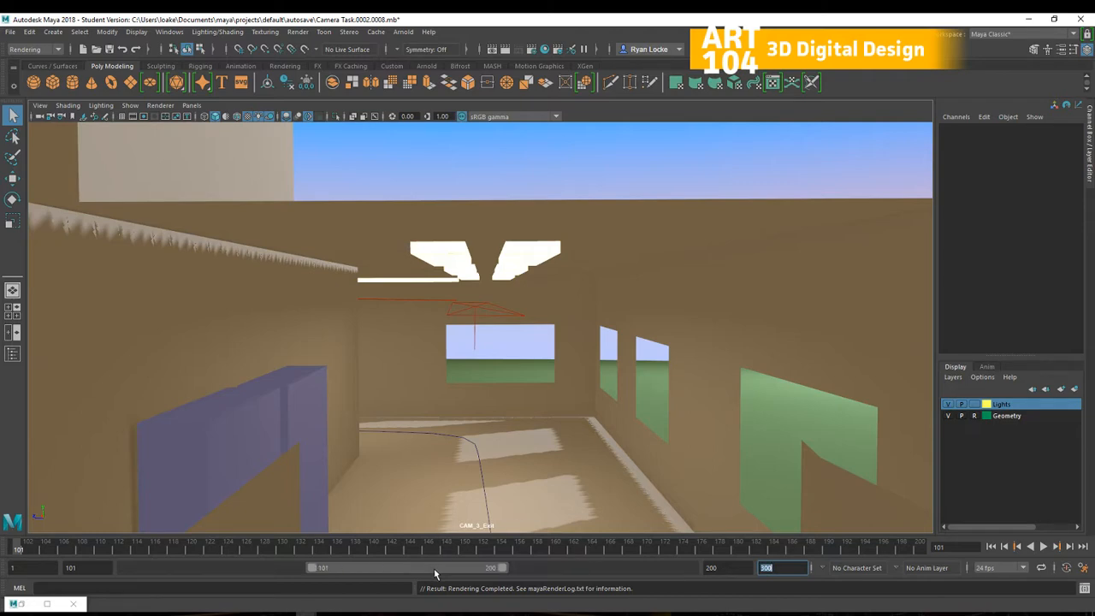
# Shift the playback range to frames 201–300 and preview the CAM_3_Exit animation, ending on frame 300.
pyautogui.moveTo(433, 568); pyautogui.dragTo(641, 576)
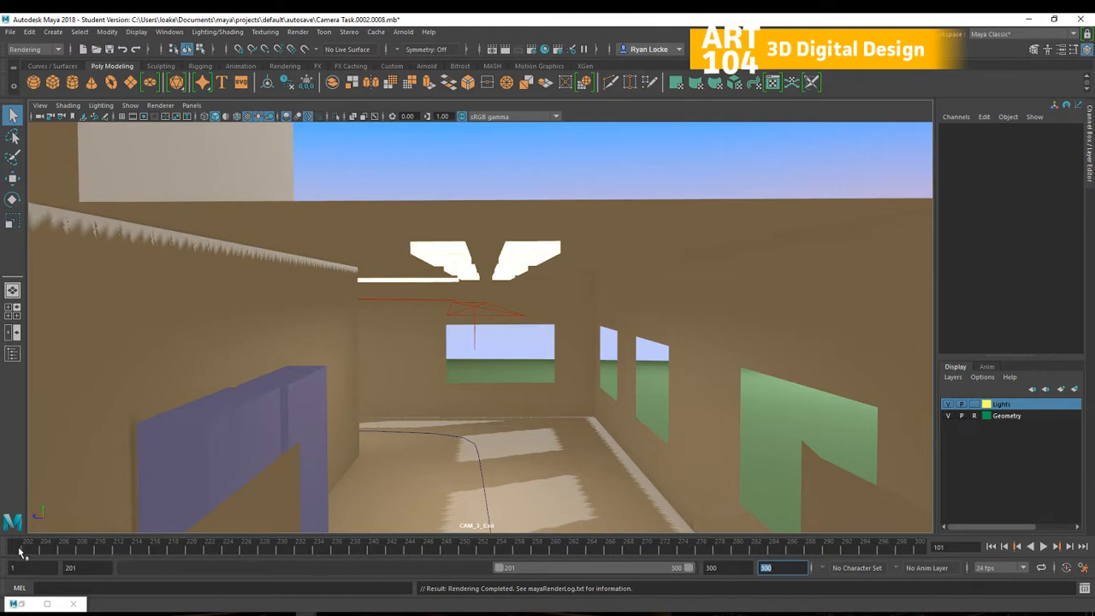
pyautogui.hotkey('alt', 'v')
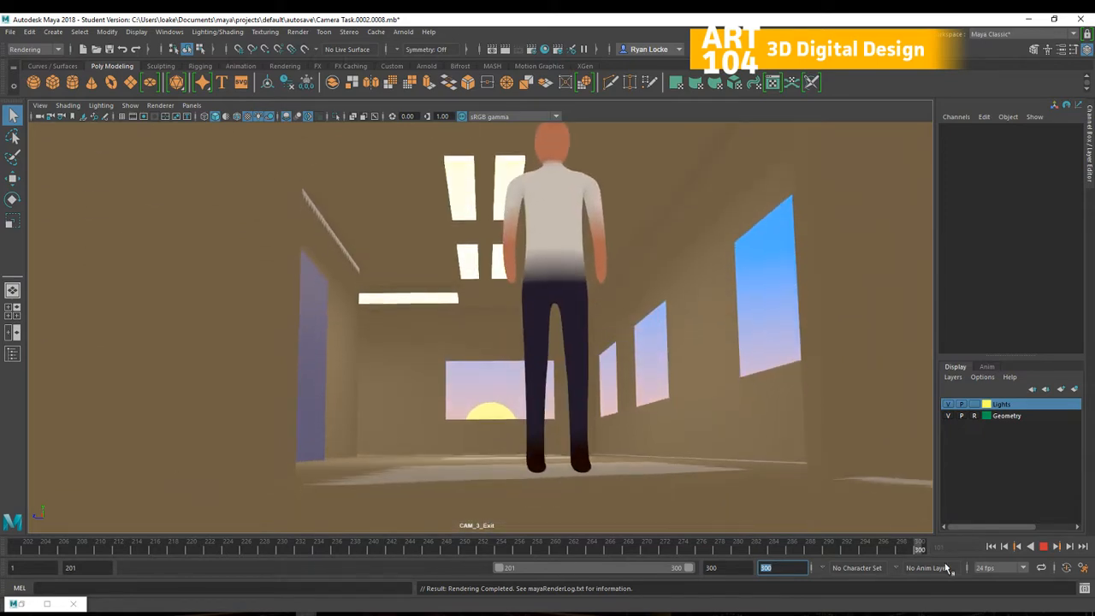
pyautogui.moveTo(716, 570); pyautogui.dragTo(918, 548)
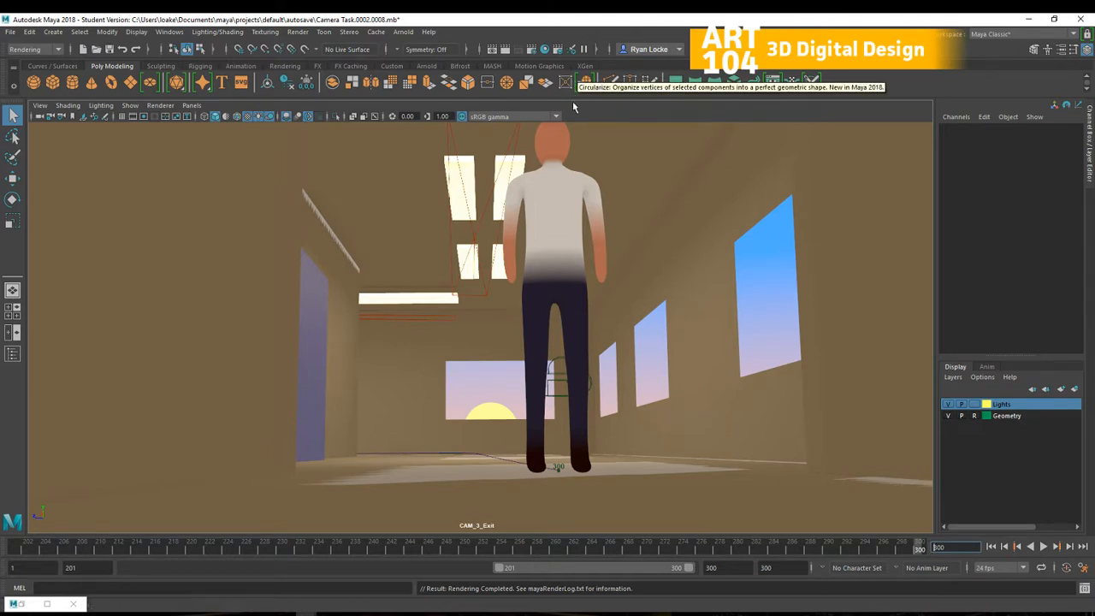
# Reopen the render settings and set the frame range to start at 200 and end at 300.
pyautogui.click(534, 50)
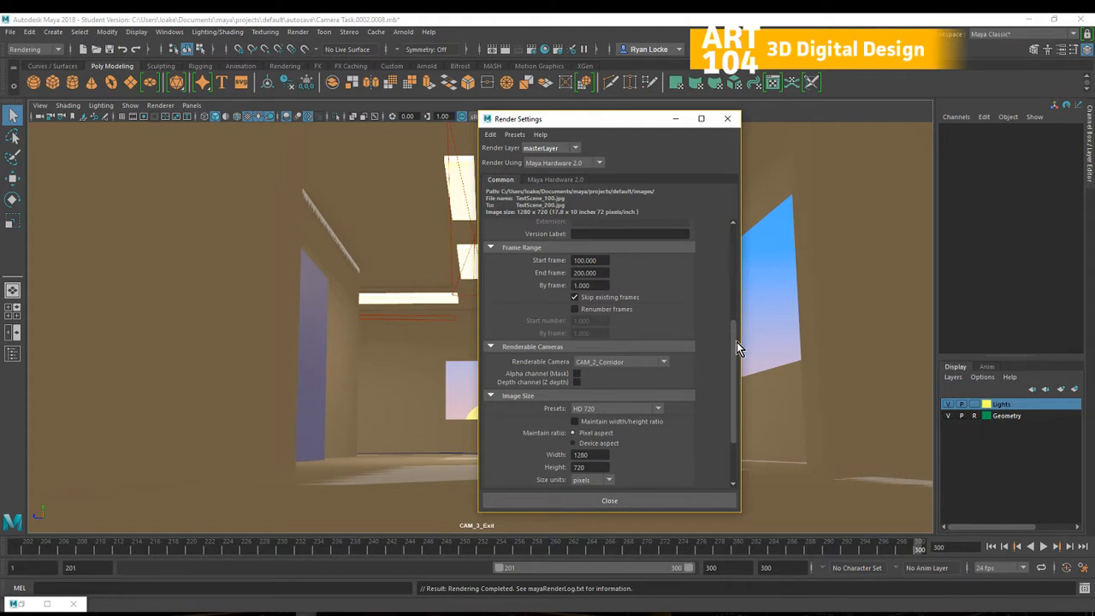
pyautogui.moveTo(736, 340); pyautogui.dragTo(735, 329)
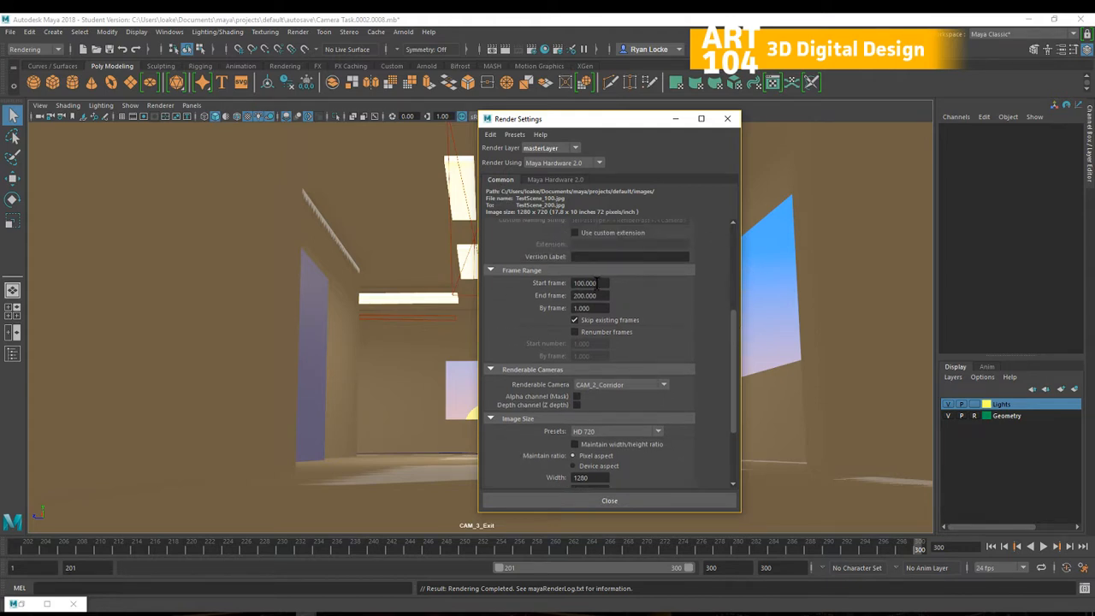
pyautogui.moveTo(596, 282); pyautogui.dragTo(530, 284)
pyautogui.write('200')
pyautogui.press('BackSpace')
pyautogui.write('1')
pyautogui.press('Tab')
pyautogui.write('300')
pyautogui.hotkey('shift', 'Tab')
pyautogui.write('200')
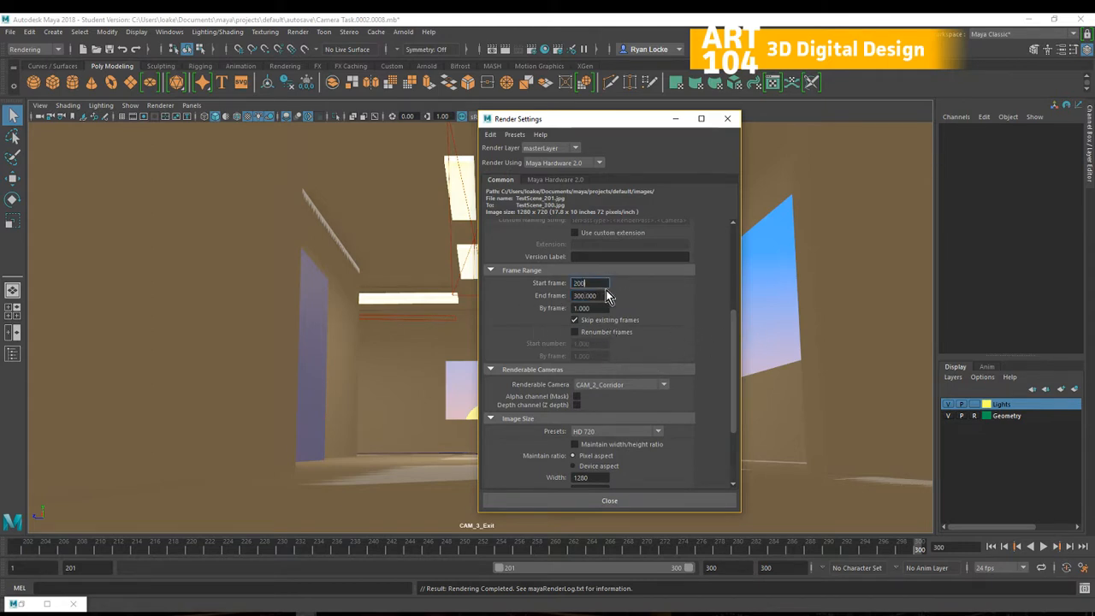
pyautogui.press('Tab')
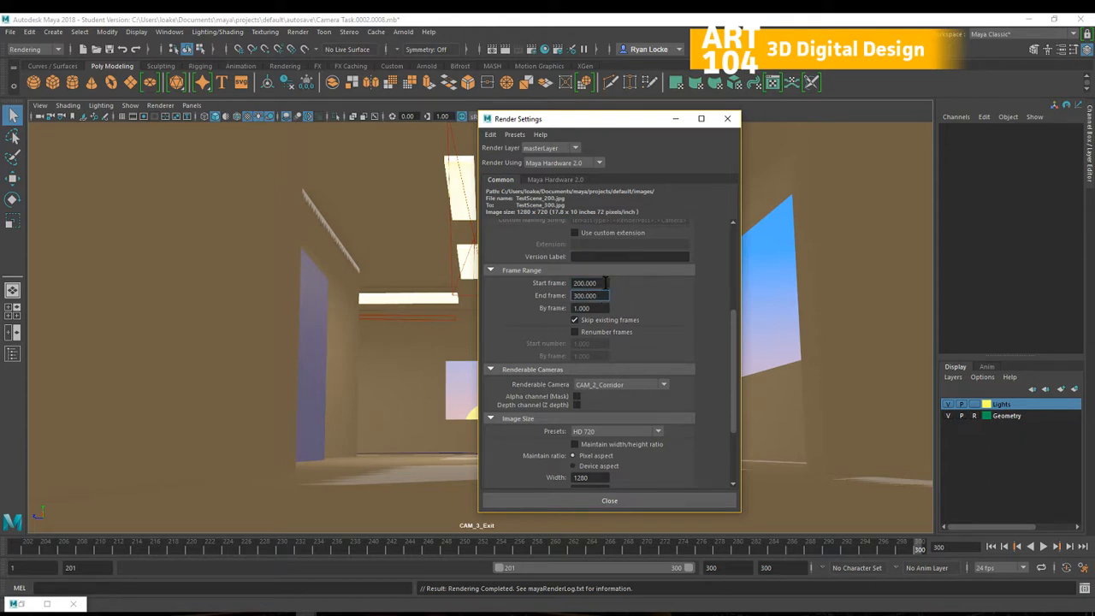
# Make CAM_3_Exit the renderable camera and close the render settings.
pyautogui.click(613, 387)
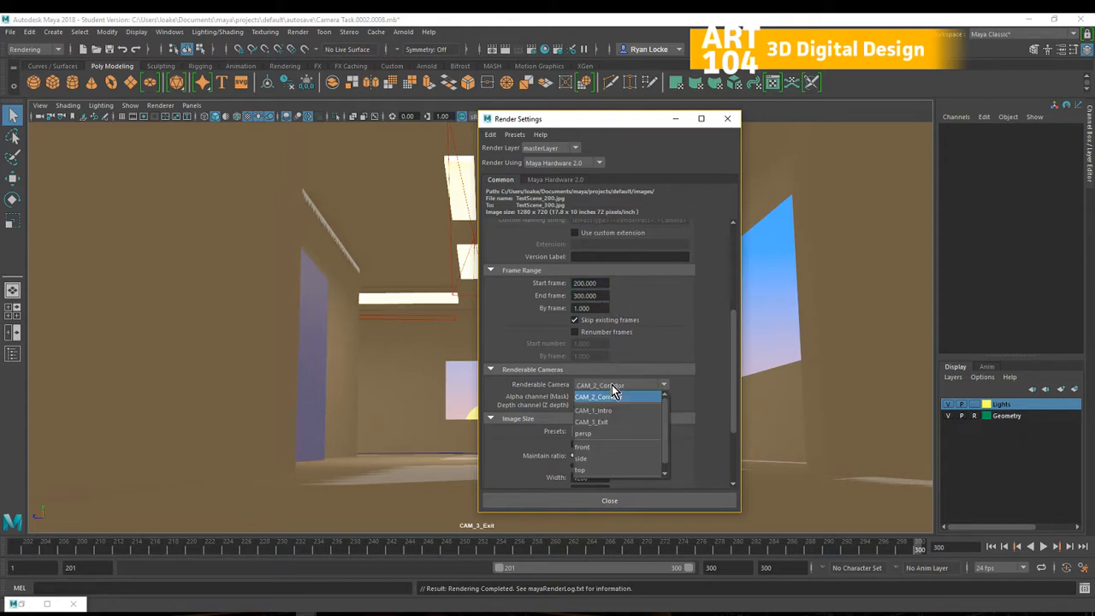
pyautogui.click(614, 423)
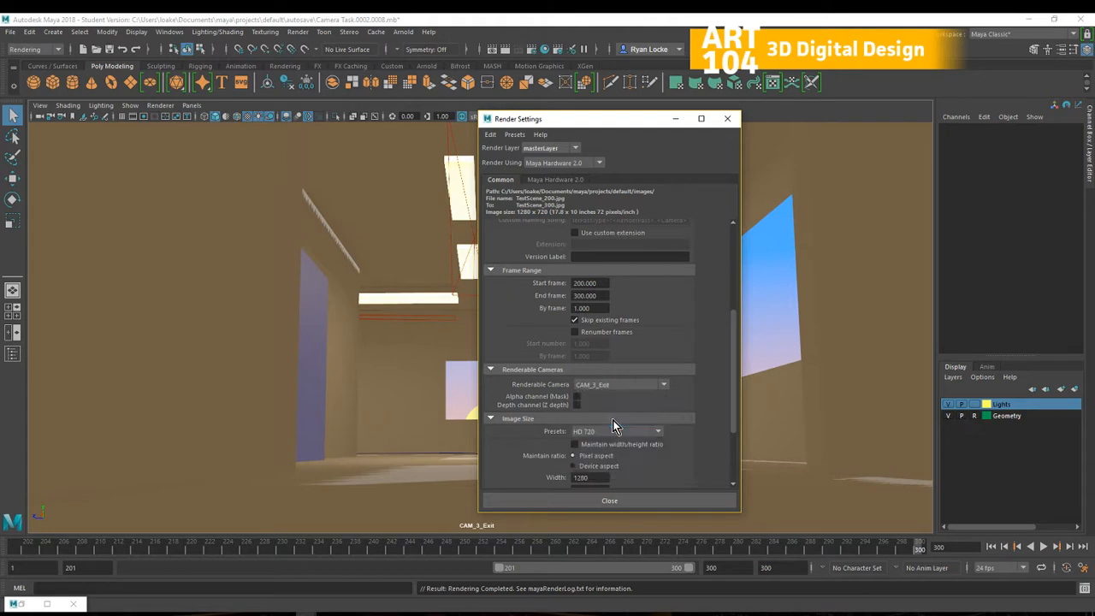
pyautogui.click(665, 386)
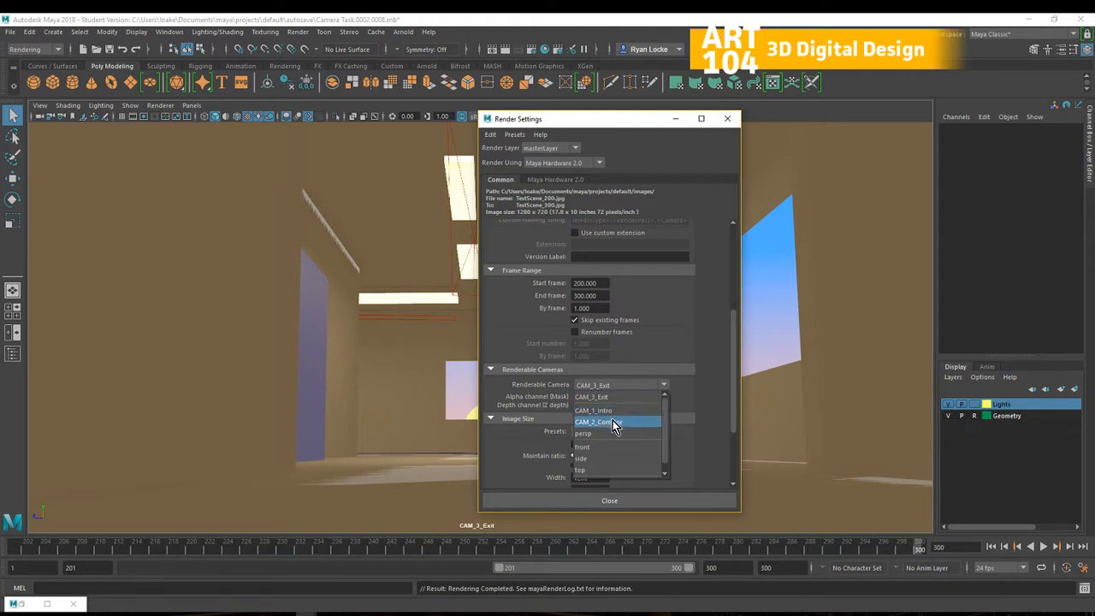
pyautogui.click(631, 395)
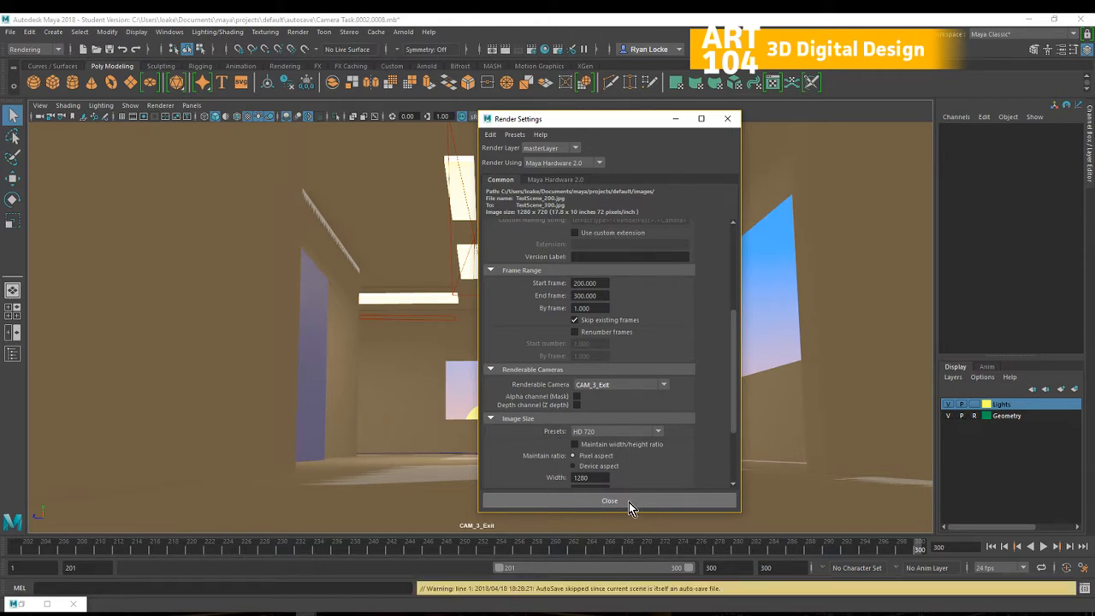
pyautogui.click(629, 502)
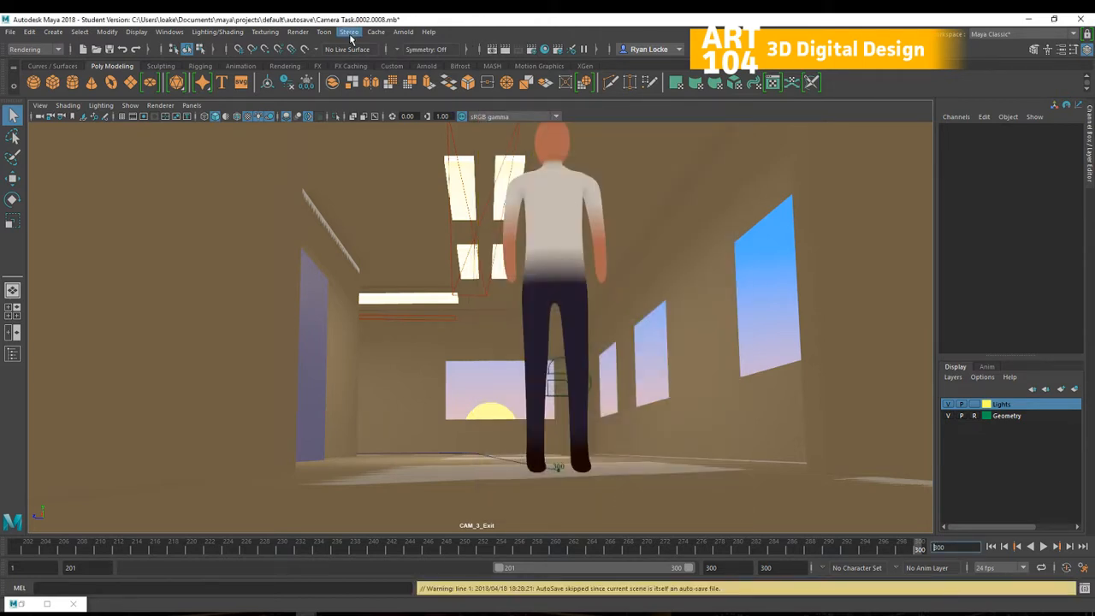
# Batch render the image sequence for the CAM_3_Exit shot.
pyautogui.click(296, 33)
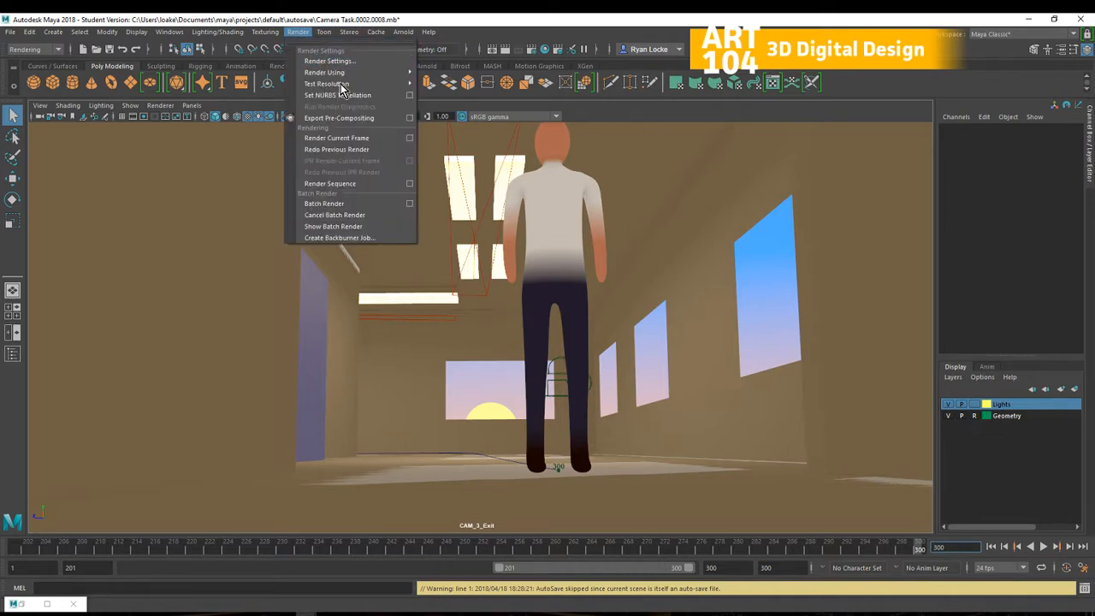
pyautogui.click(360, 205)
pyautogui.click(522, 329)
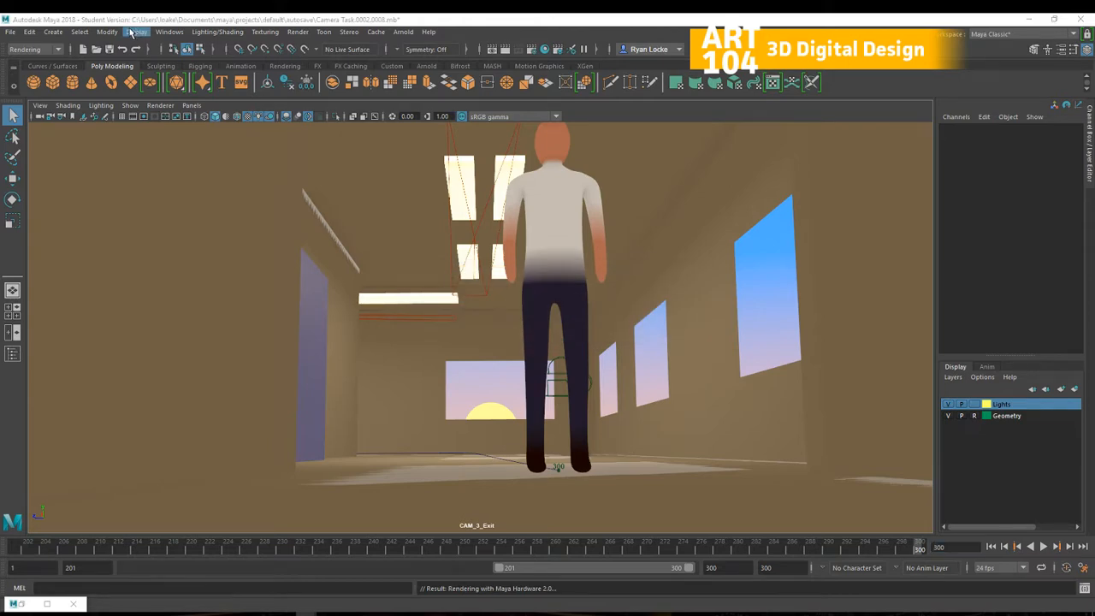
# Switch the viewport to the persp camera and look around the corridor and the character's motion path.
pyautogui.click(191, 105)
pyautogui.moveTo(211, 117)
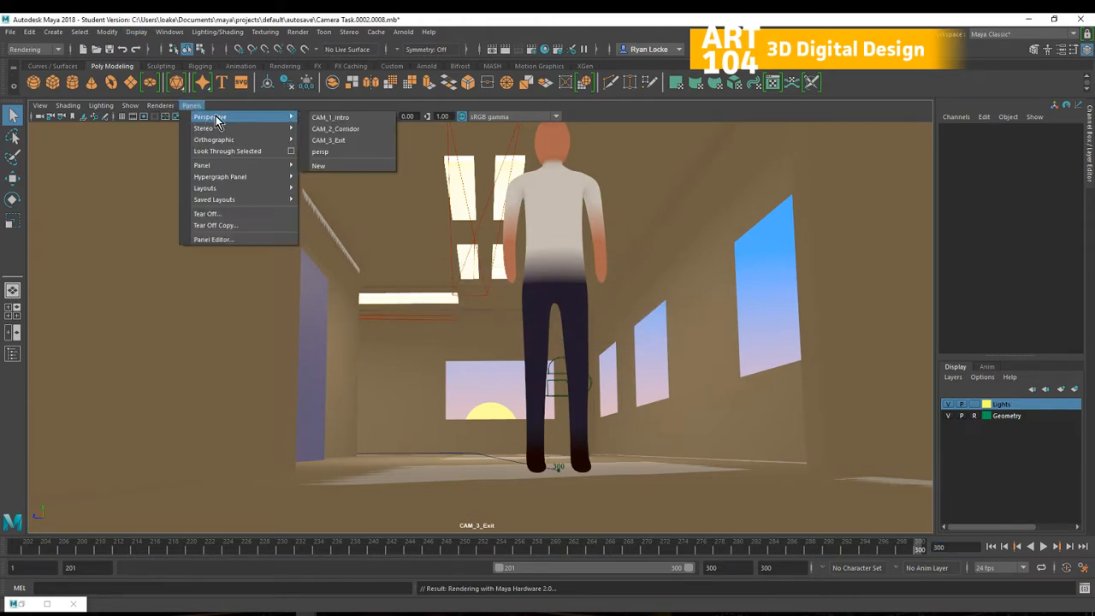
pyautogui.click(336, 154)
pyautogui.moveTo(502, 453); pyautogui.dragTo(522, 438)
pyautogui.moveTo(396, 433); pyautogui.dragTo(560, 550)
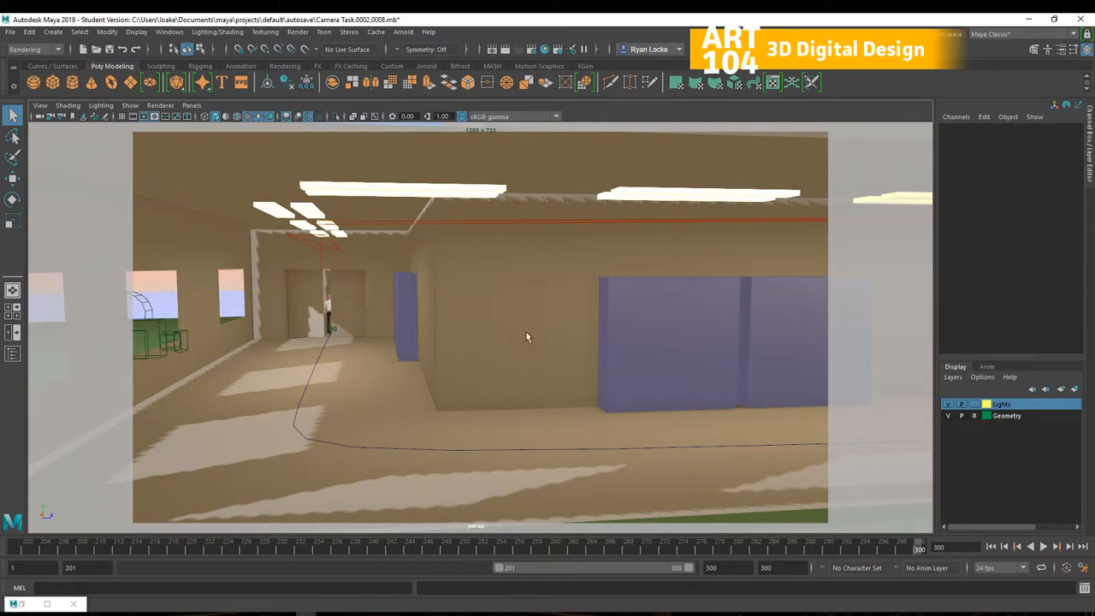
pyautogui.moveTo(704, 360); pyautogui.dragTo(369, 353)
pyautogui.moveTo(419, 379); pyautogui.dragTo(629, 496)
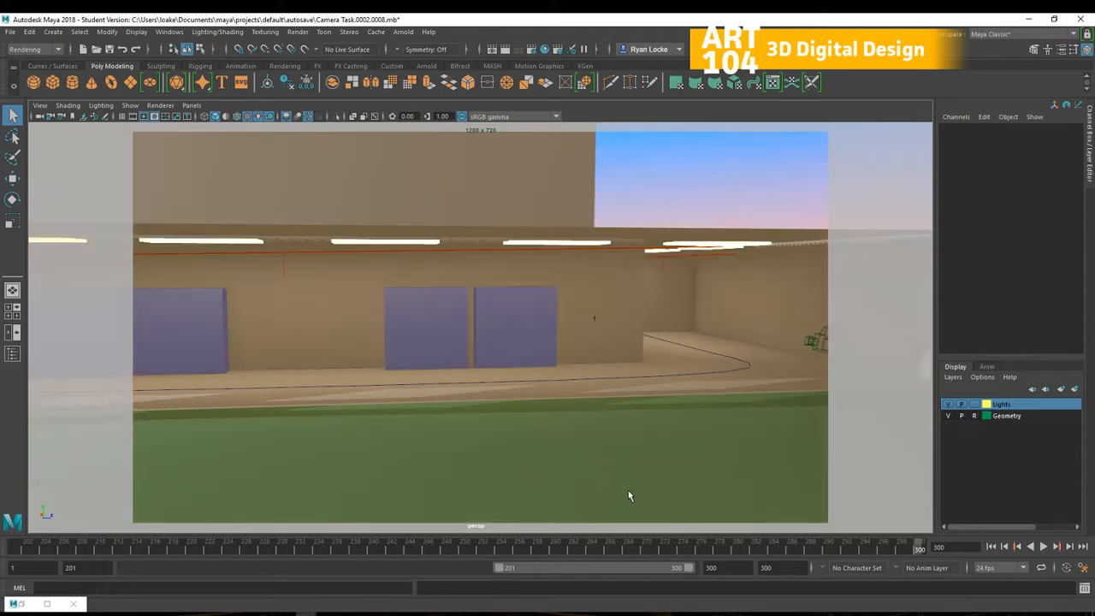
# Check the batch render progress up to the last frame in the Script Editor log, and close the log.
pyautogui.click(1084, 590)
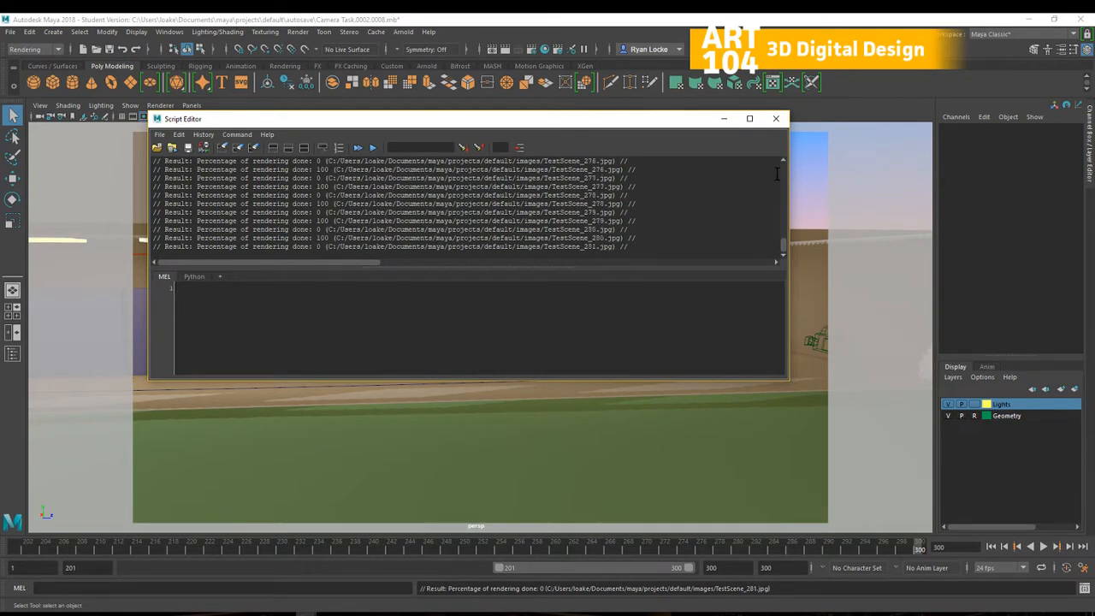
pyautogui.click(776, 118)
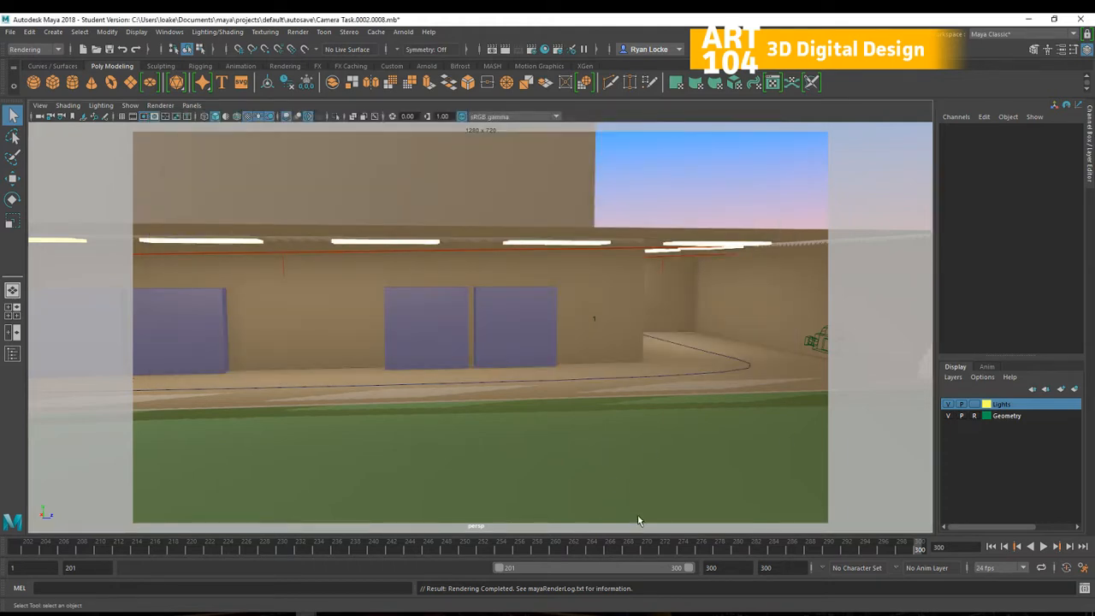
pyautogui.click(1084, 589)
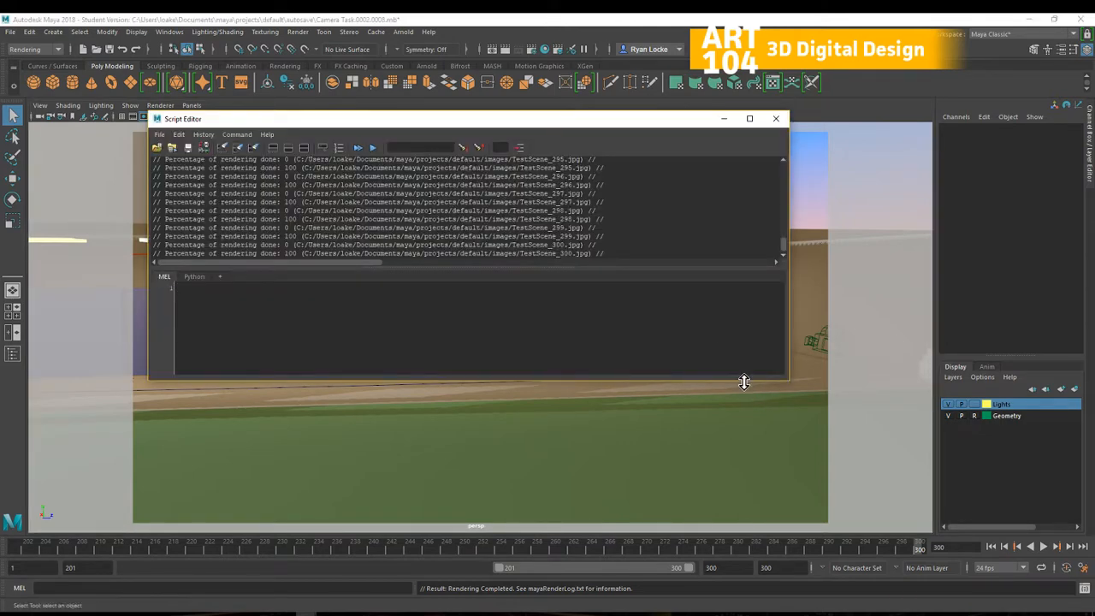
pyautogui.moveTo(743, 381); pyautogui.dragTo(736, 471)
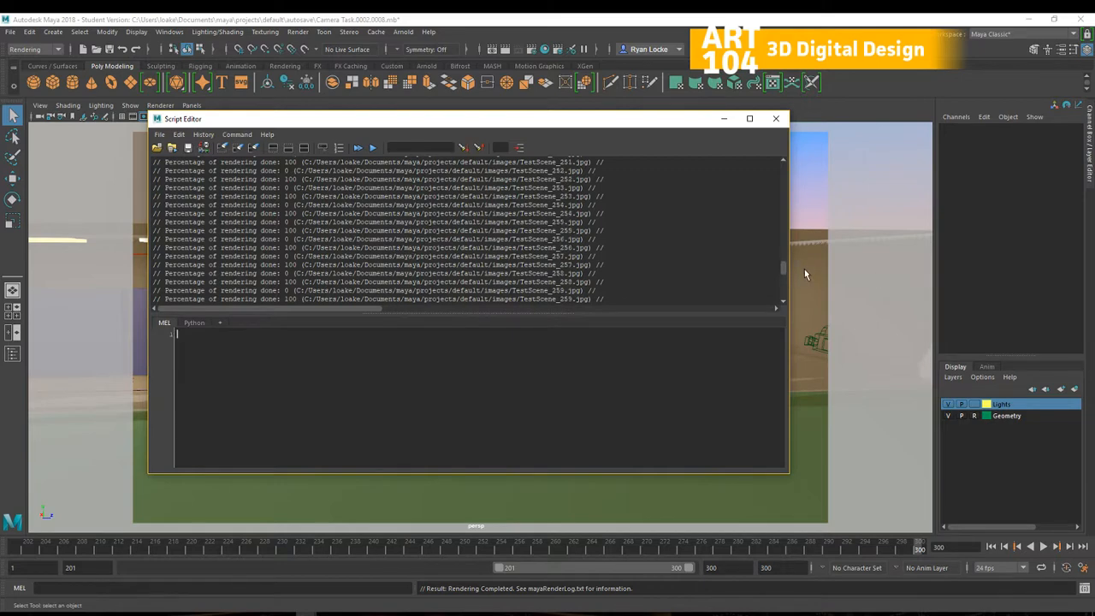
pyautogui.moveTo(783, 267); pyautogui.dragTo(787, 305)
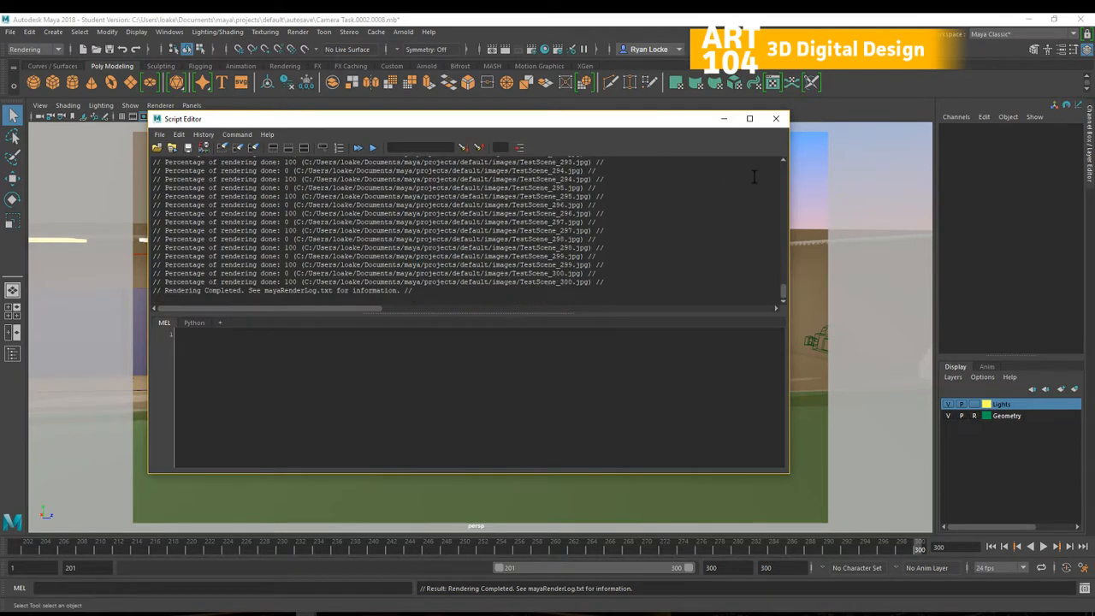
pyautogui.click(776, 118)
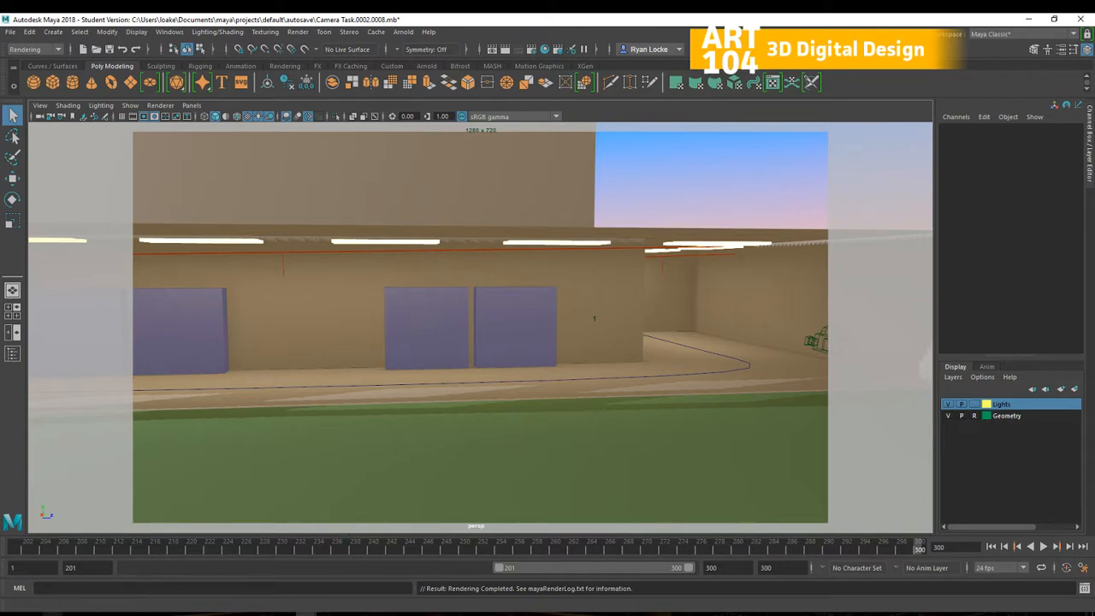
# Switch to File Explorer and look through the newly rendered TestScene frames in the images folder.
pyautogui.click(77, 609)
pyautogui.click(66, 592)
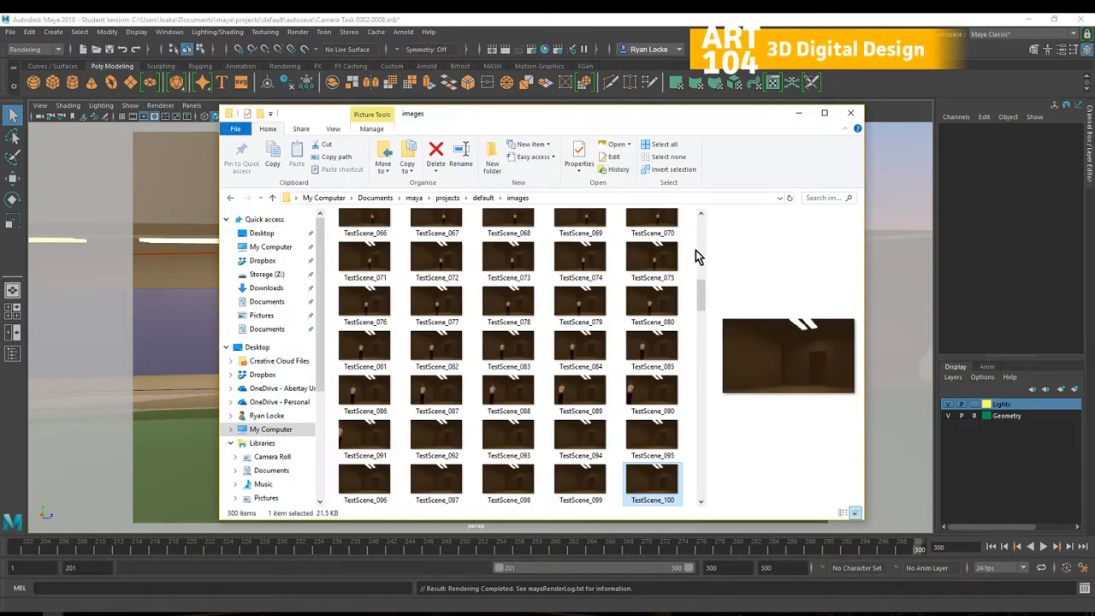
pyautogui.moveTo(703, 294); pyautogui.dragTo(693, 479)
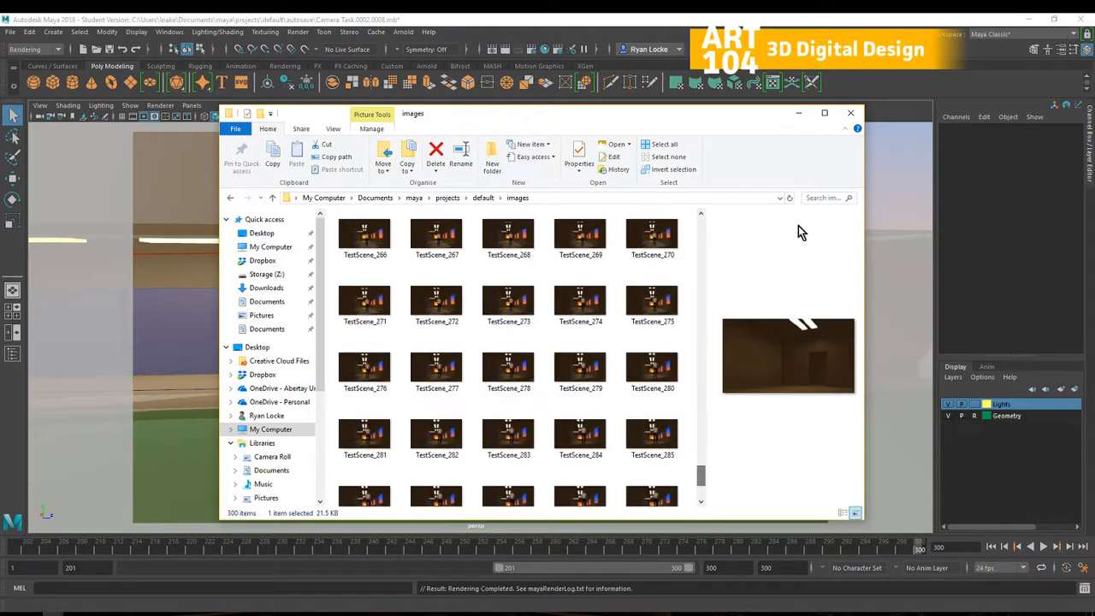
pyautogui.click(796, 113)
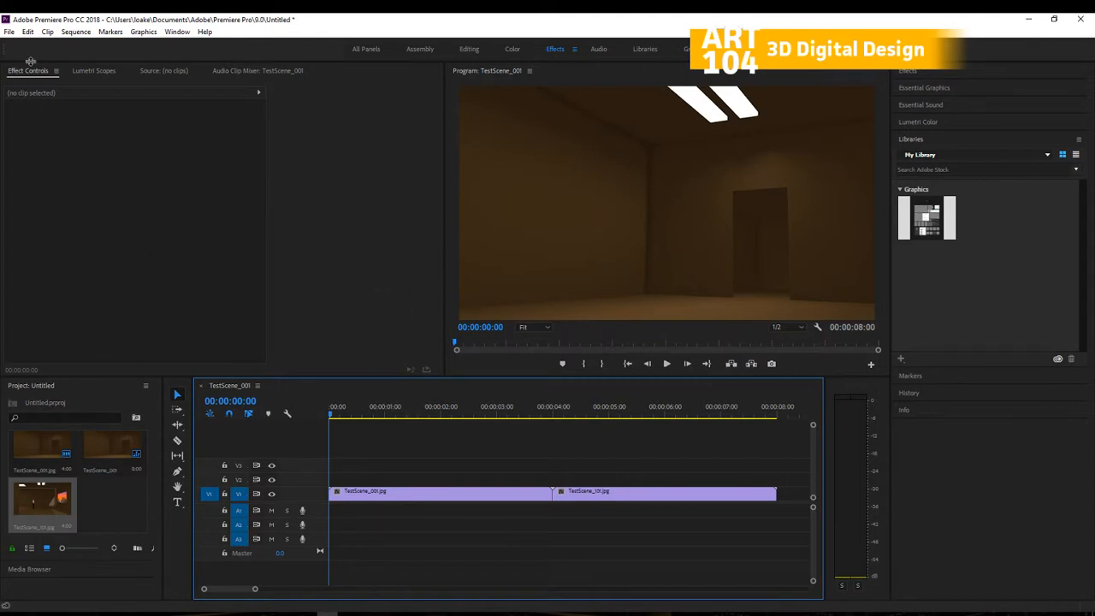
# In Premiere Pro, import the image sequence starting at TestScene_201 and append it after the second clip on track V1.
pyautogui.click(10, 31)
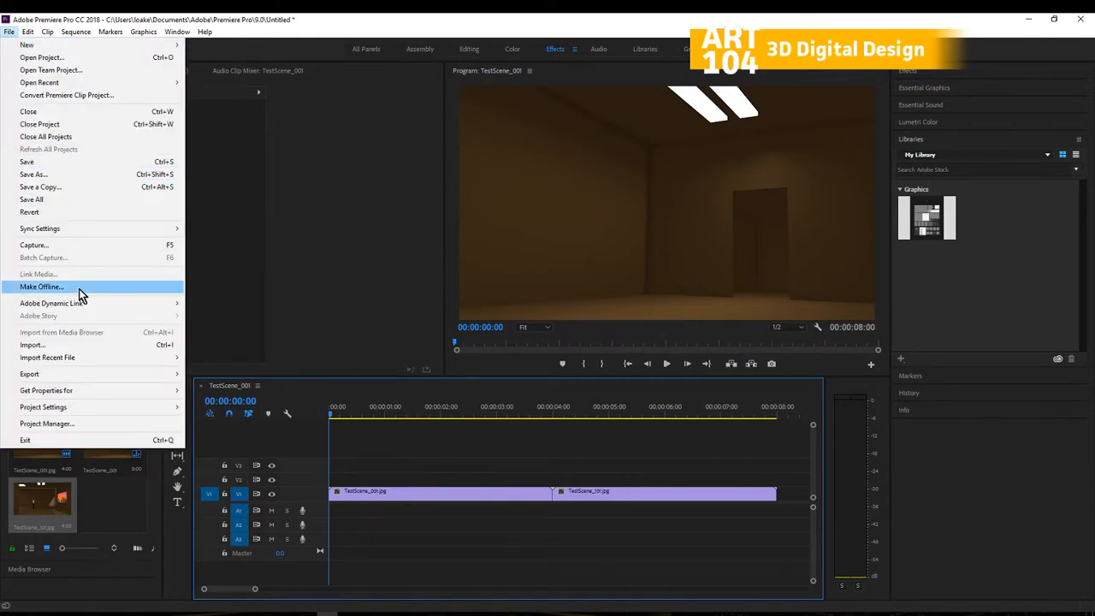
pyautogui.click(51, 343)
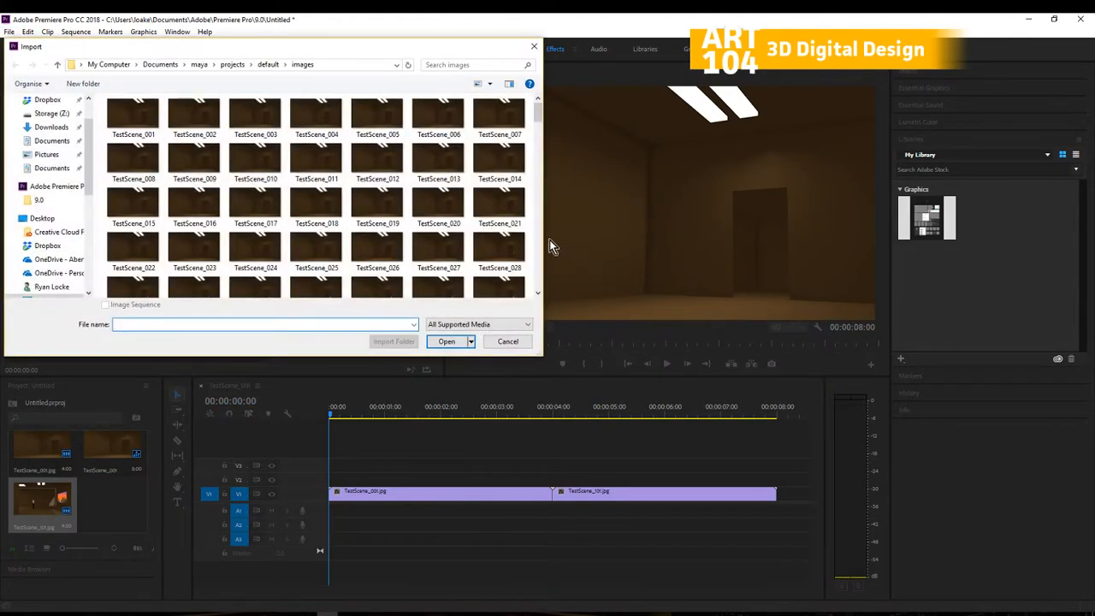
pyautogui.moveTo(537, 101); pyautogui.dragTo(537, 236)
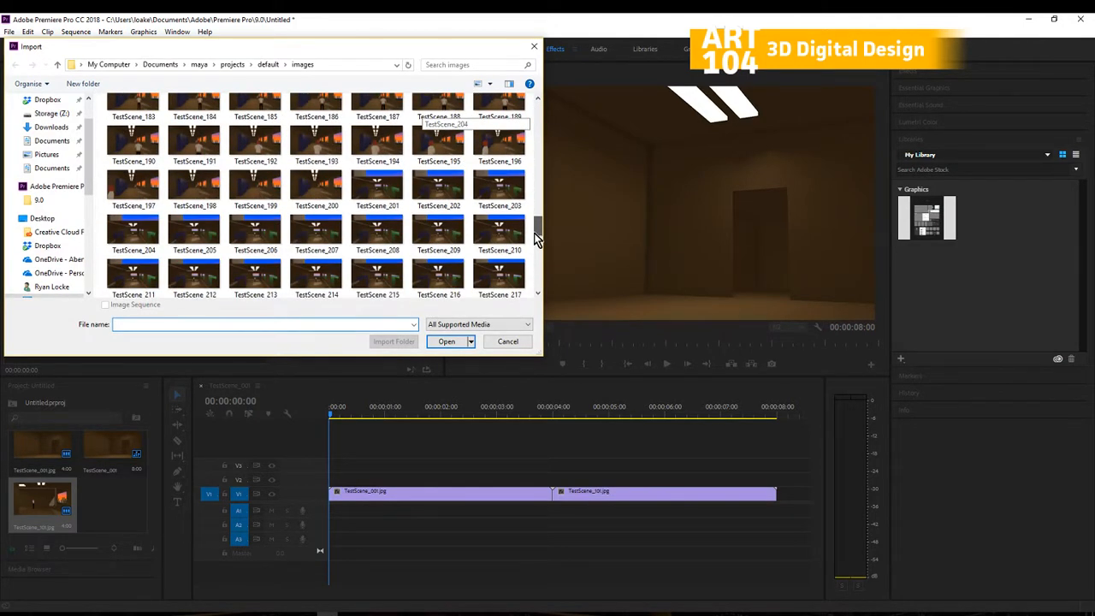
pyautogui.click(378, 196)
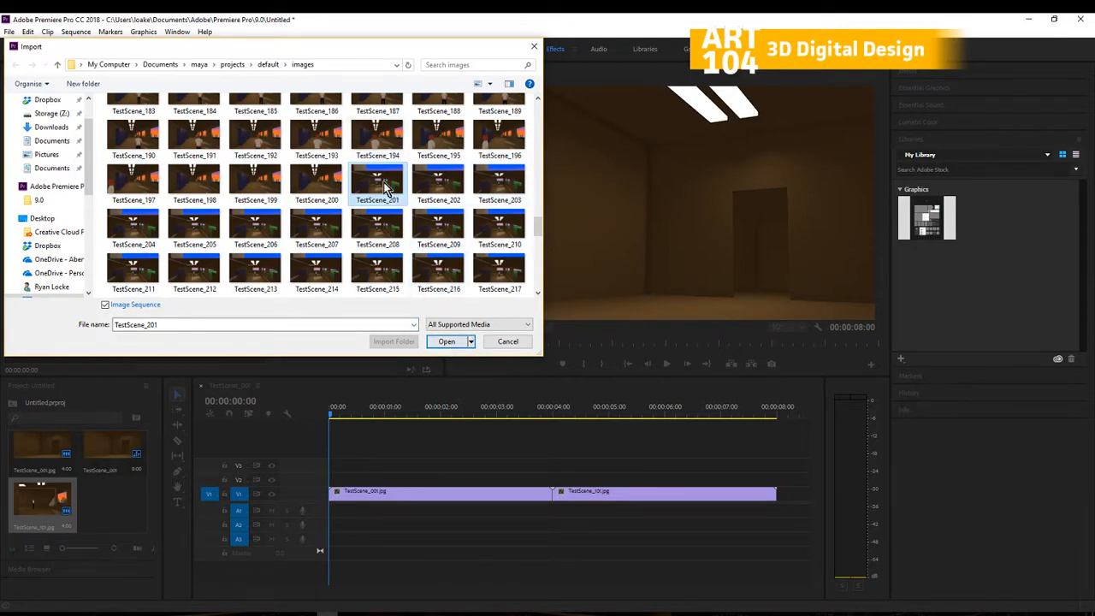
pyautogui.click(447, 342)
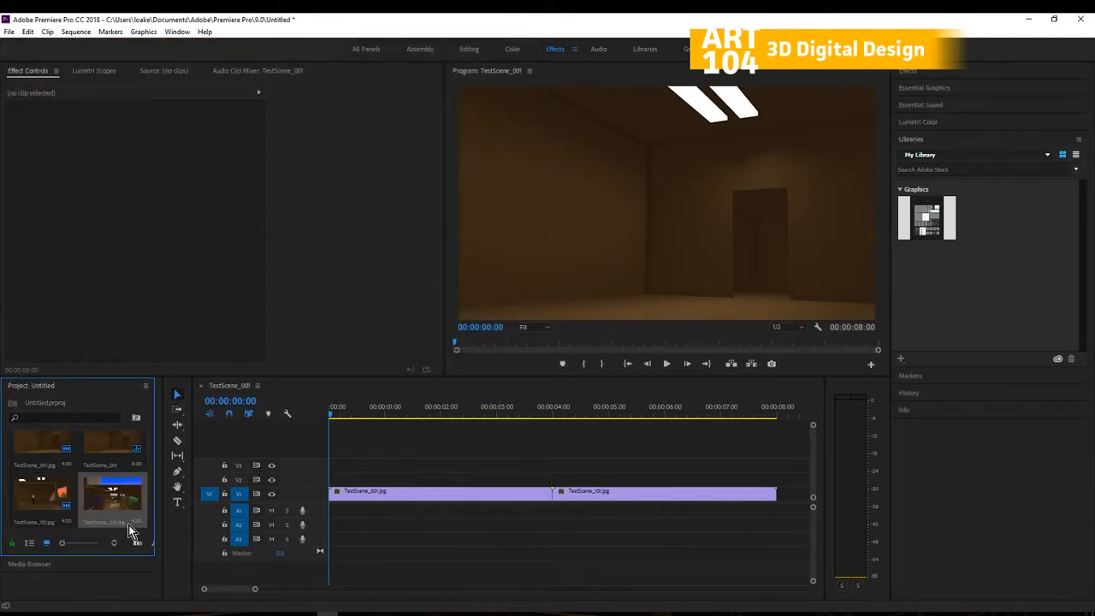
pyautogui.moveTo(111, 501); pyautogui.dragTo(780, 506)
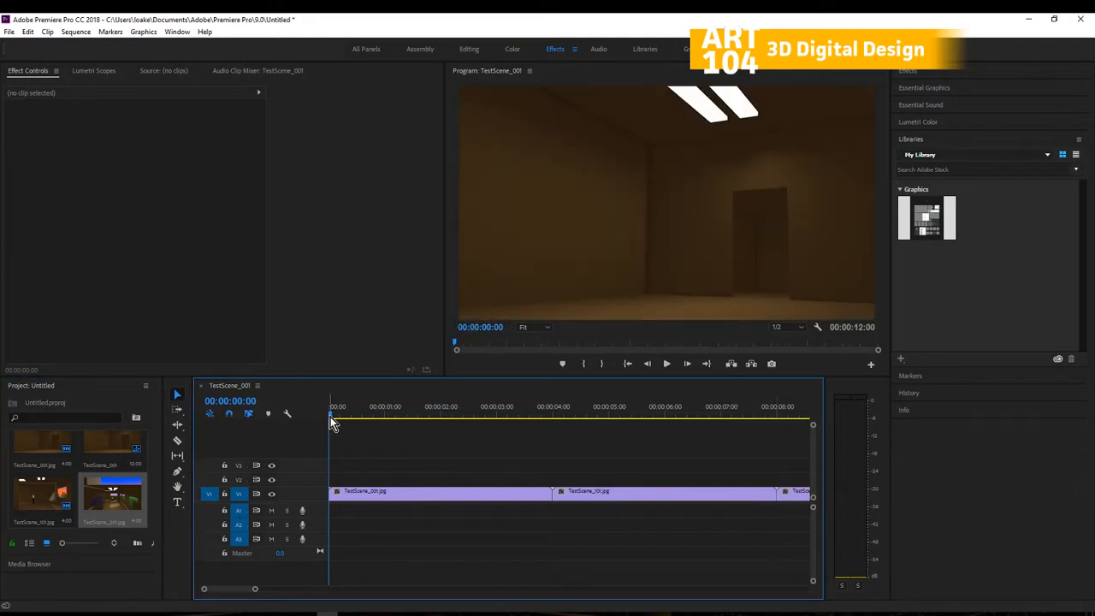
# Review the assembled sequence of three shots and return the playhead to the start.
pyautogui.moveTo(335, 416); pyautogui.dragTo(295, 498)
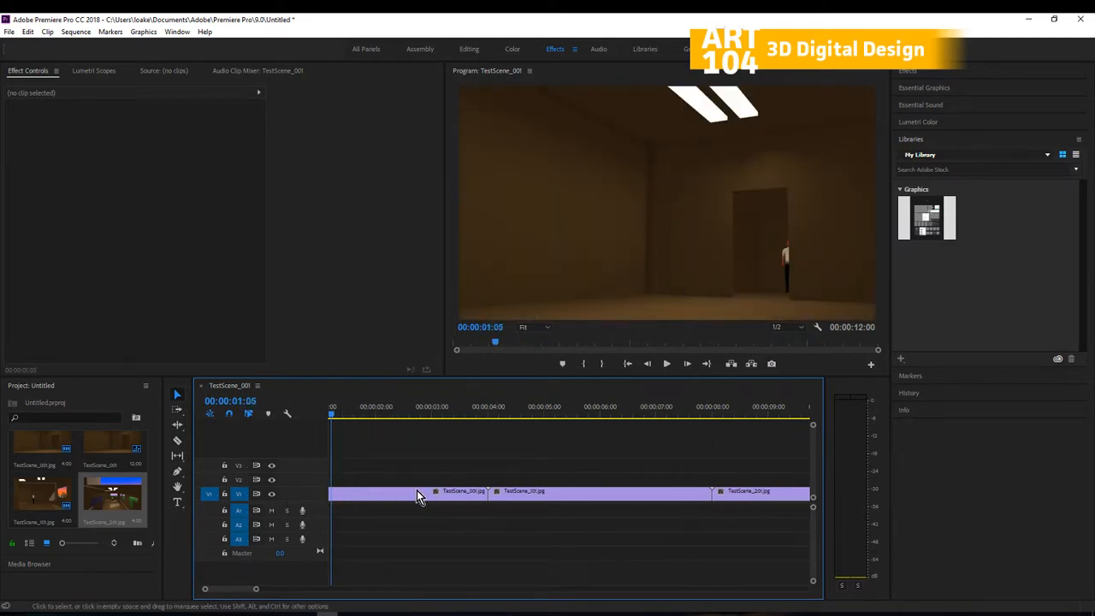
pyautogui.moveTo(307, 415); pyautogui.dragTo(297, 415)
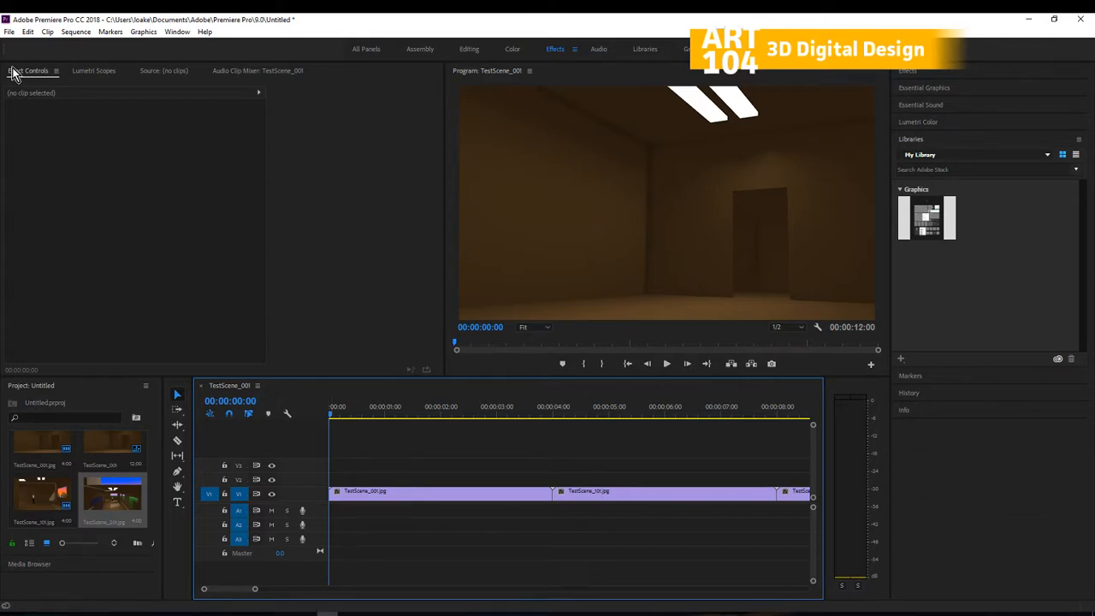
pyautogui.click(10, 33)
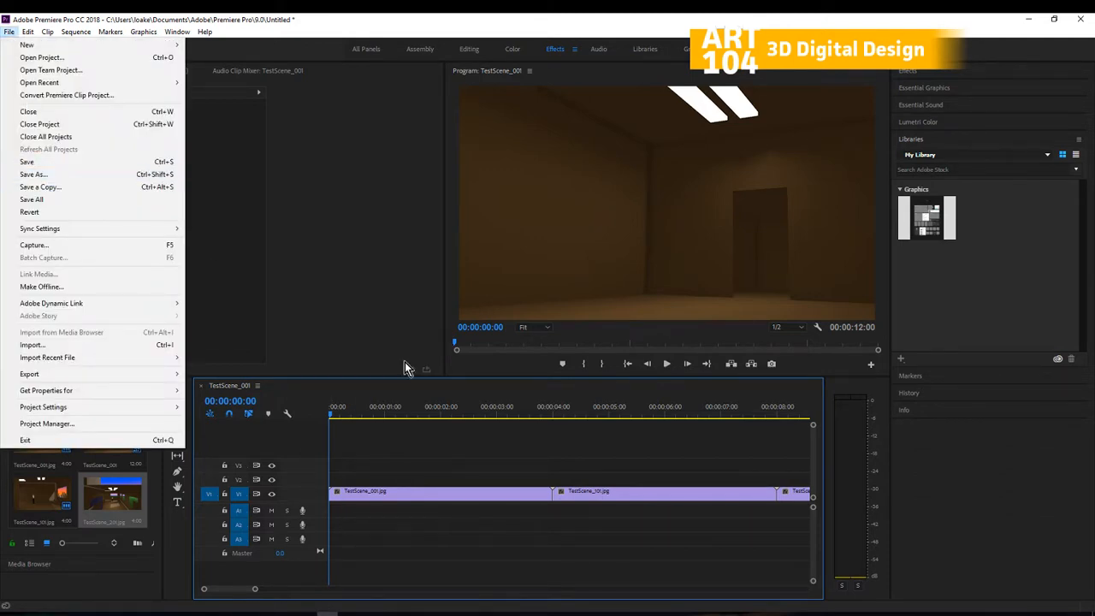
pyautogui.click(609, 451)
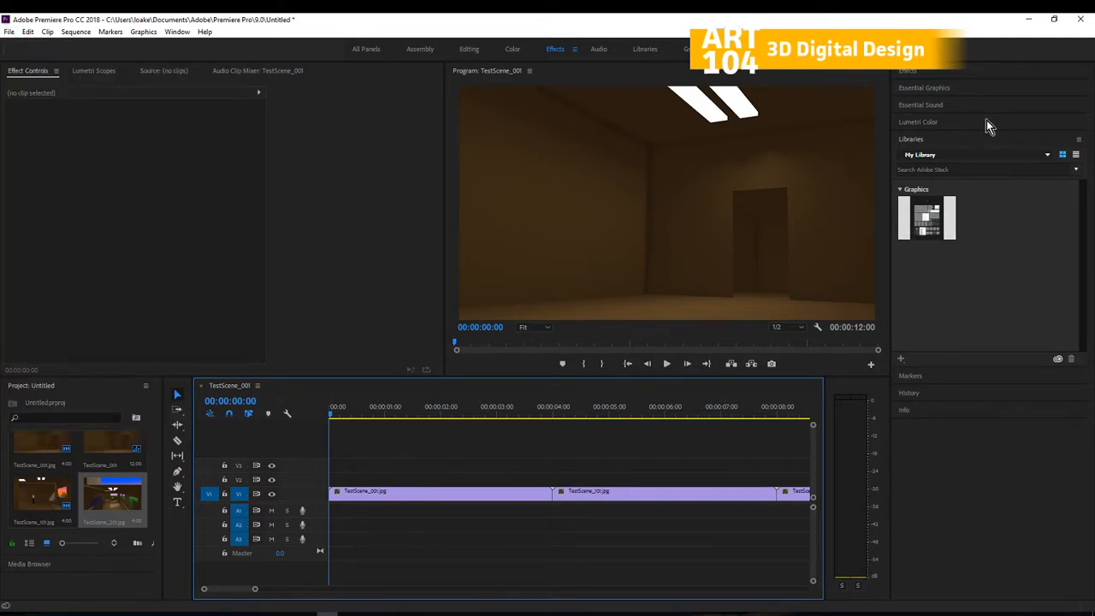
# Search the effects for "dip" and apply the Dip to Black transition to the start of the first clip.
pyautogui.click(917, 75)
pyautogui.click(925, 89)
pyautogui.write('c')
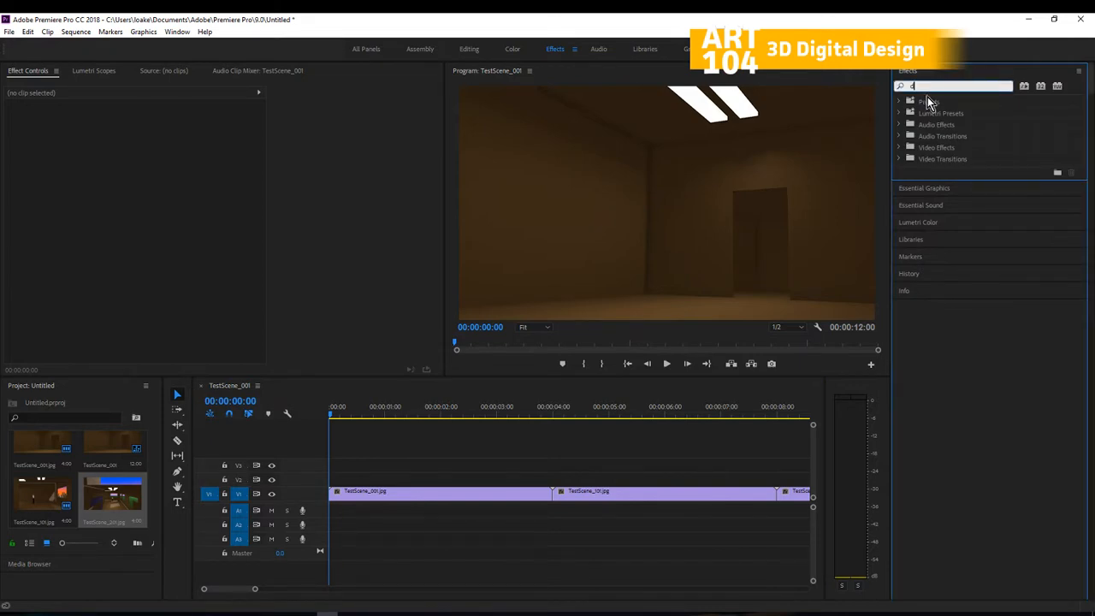
pyautogui.write('ip')
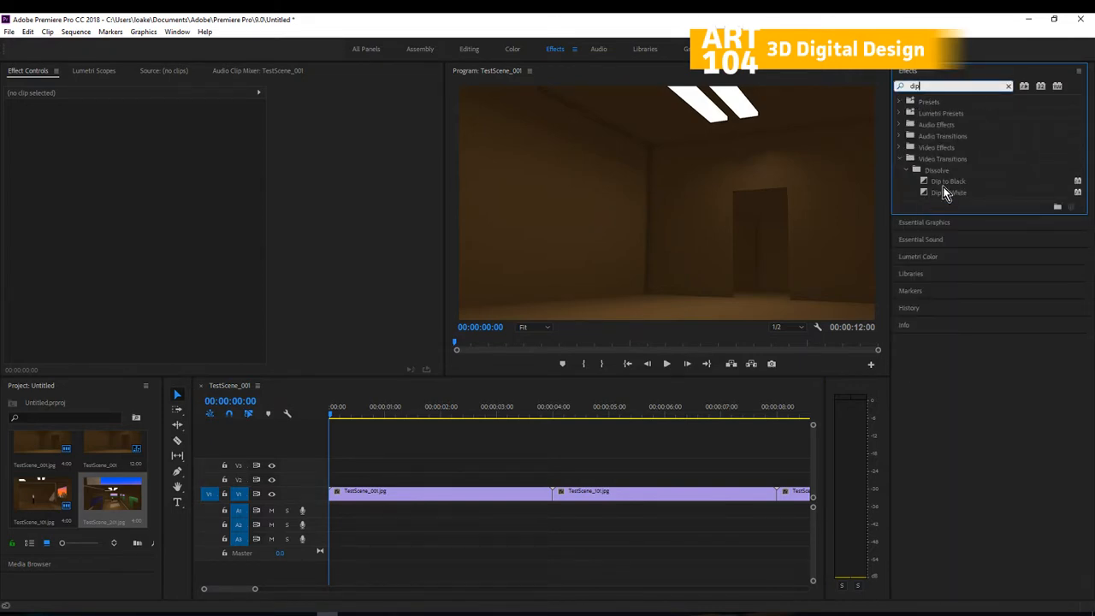
pyautogui.click(944, 182)
pyautogui.moveTo(299, 417); pyautogui.dragTo(339, 496)
# Apply the Dip to Black transition to the end of the last clip and return the playhead to the start.
pyautogui.moveTo(331, 413); pyautogui.dragTo(762, 444)
pyautogui.click(950, 181)
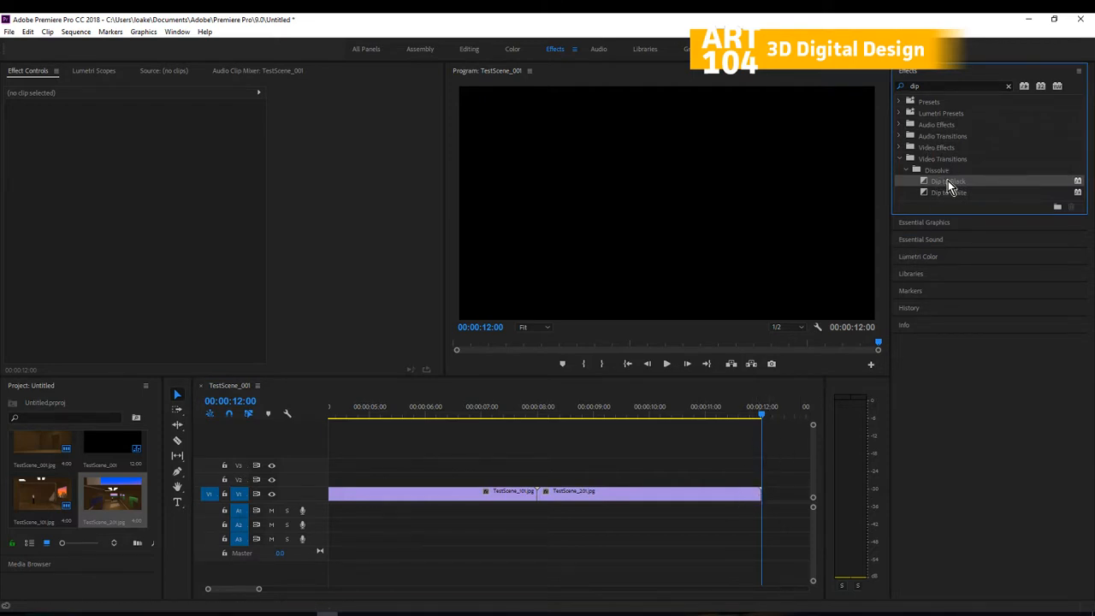
pyautogui.moveTo(948, 179); pyautogui.dragTo(756, 500)
pyautogui.moveTo(765, 419); pyautogui.dragTo(181, 504)
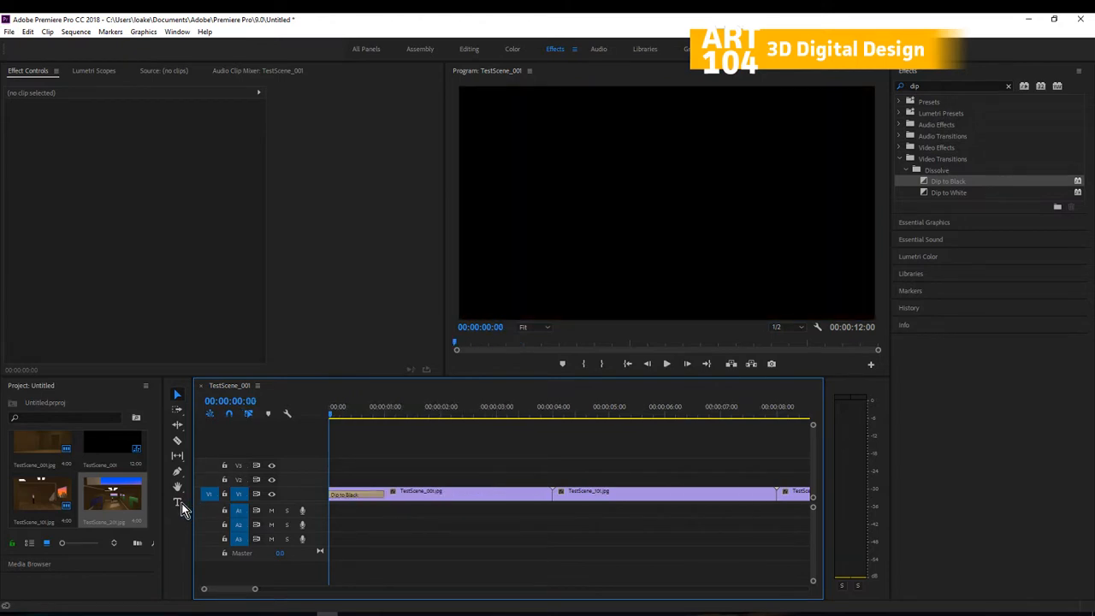
pyautogui.click(8, 32)
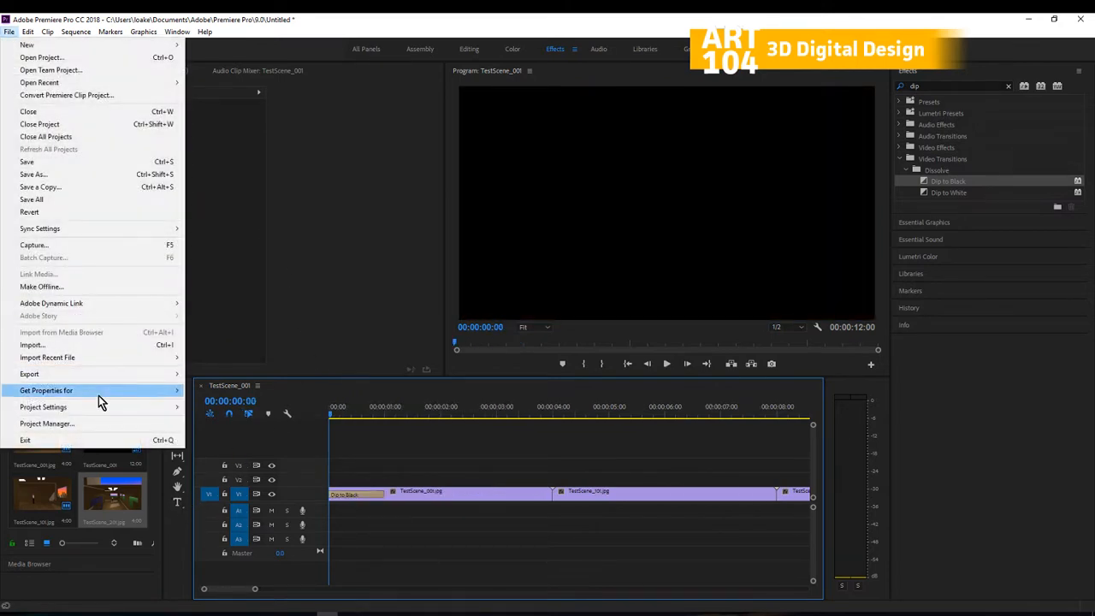
pyautogui.moveTo(118, 377)
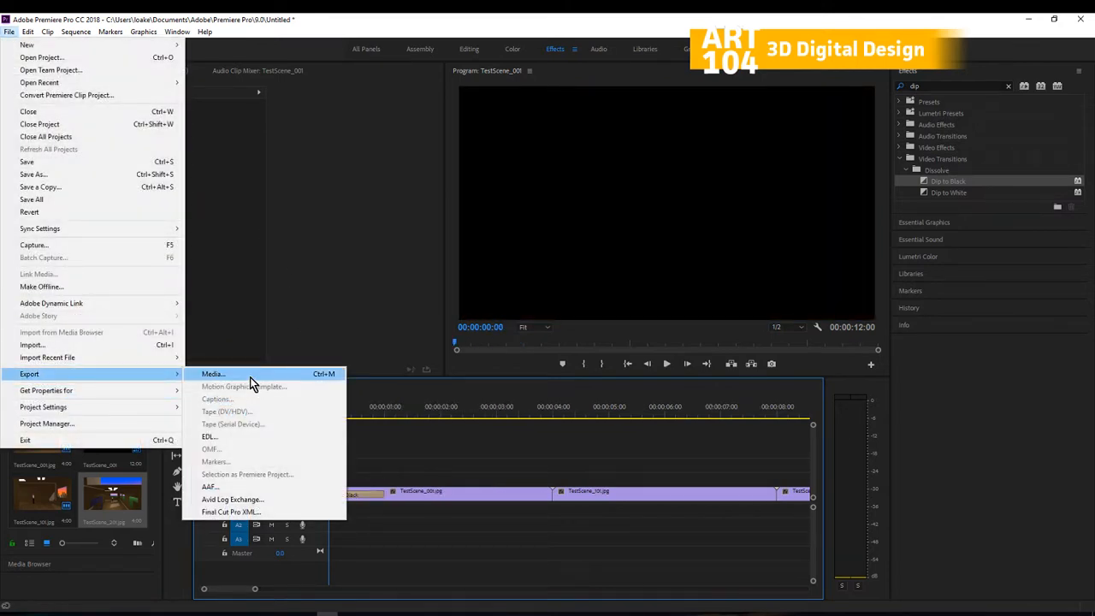
pyautogui.click(251, 376)
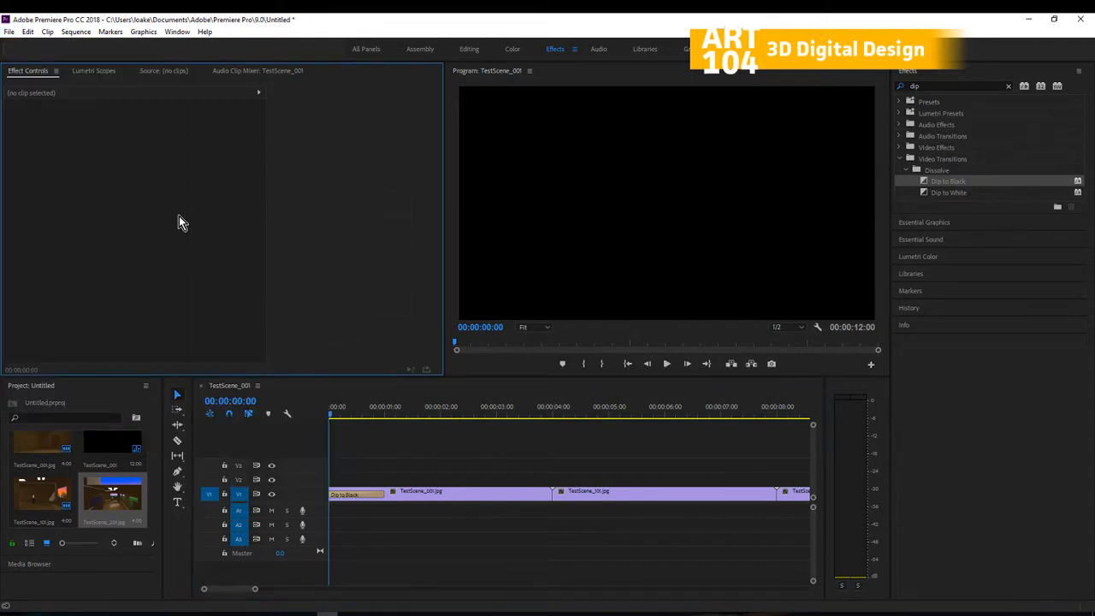
# Import the New_Land MP3 from the "Week 12 - The Finishing Touch" folder under Dropbox > Teaching > ART104 - 3D Digital Design > Classes.
pyautogui.click(8, 33)
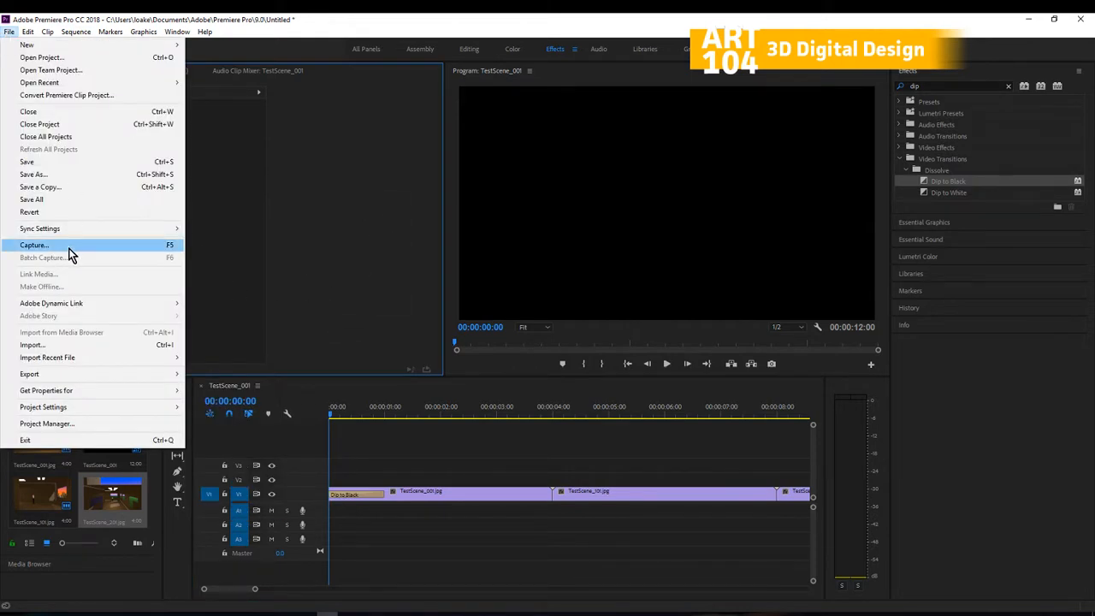
pyautogui.click(72, 349)
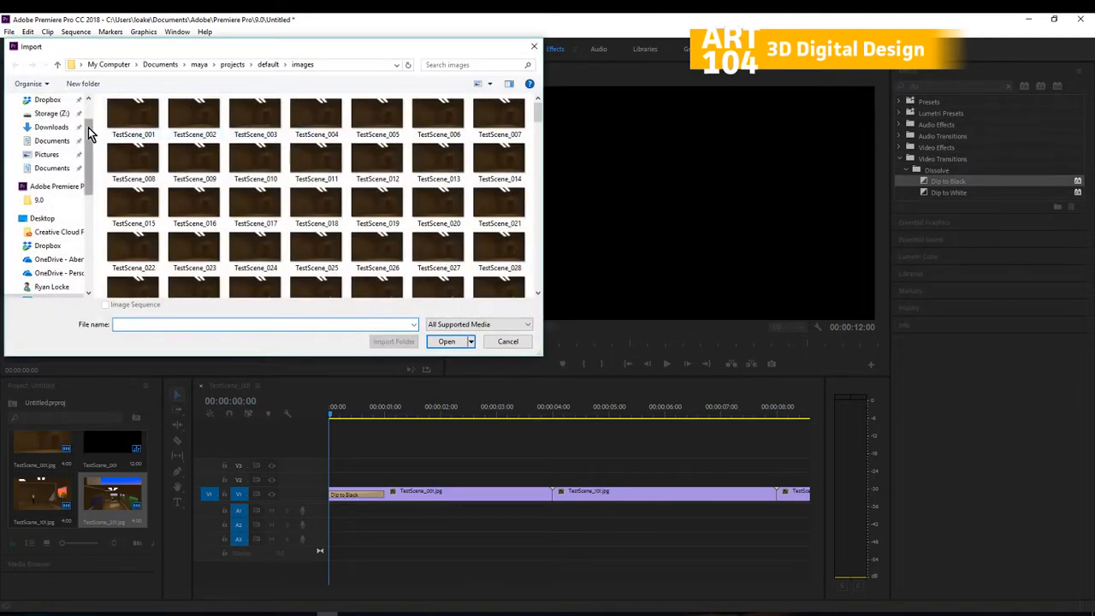
pyautogui.click(53, 100)
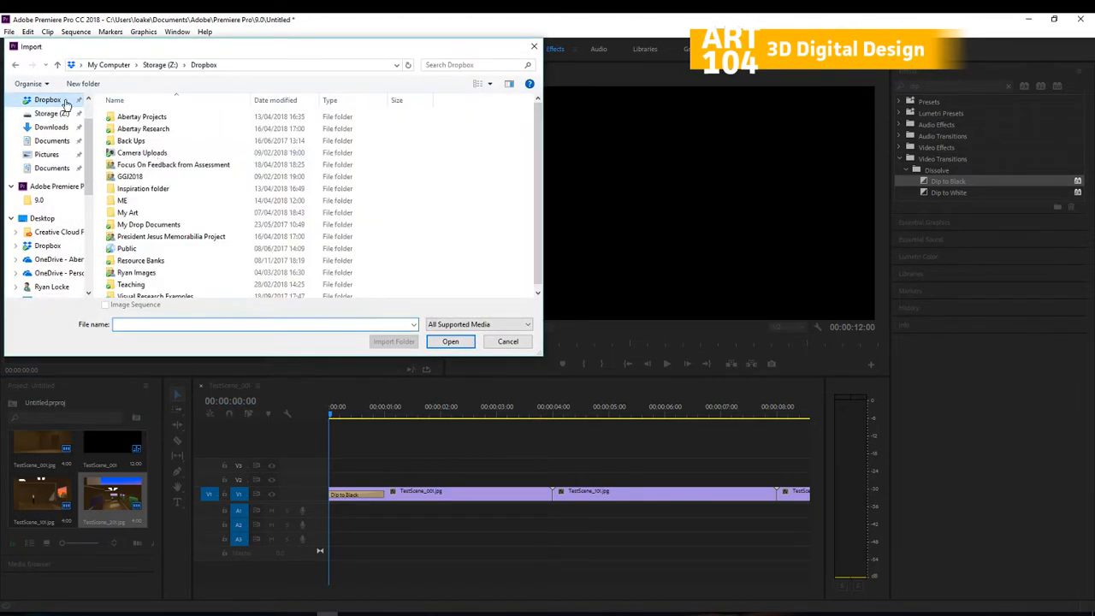
pyautogui.doubleClick(133, 284)
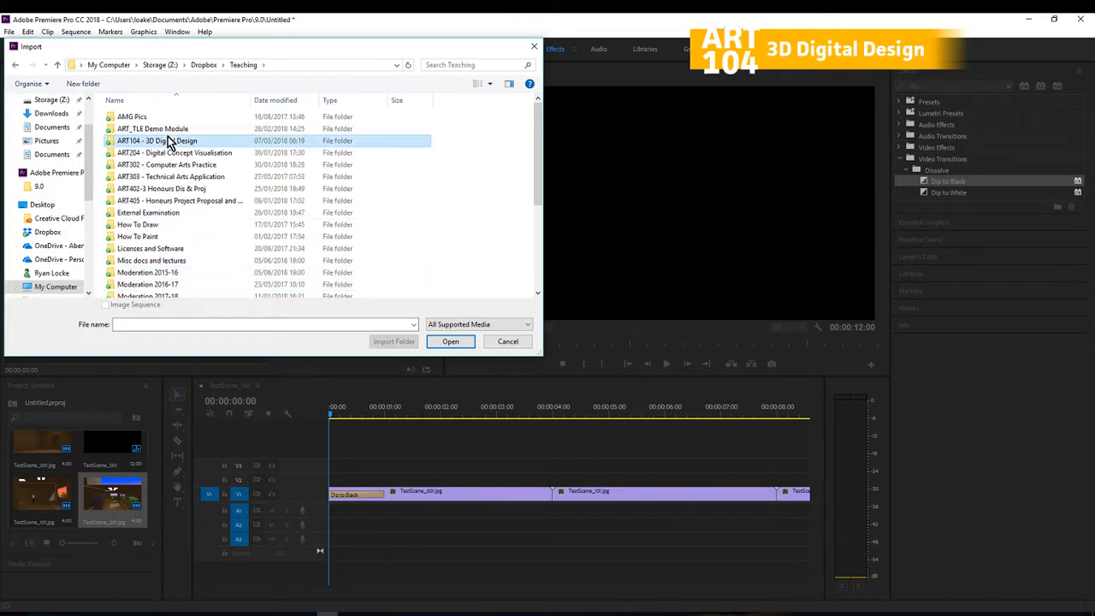
pyautogui.doubleClick(167, 136)
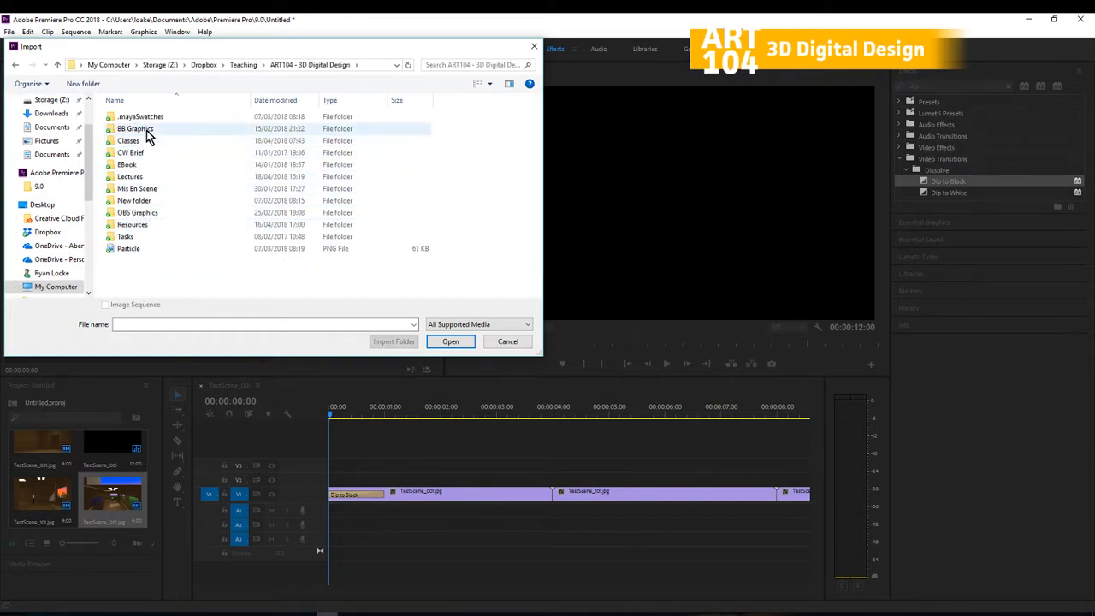
pyautogui.doubleClick(142, 141)
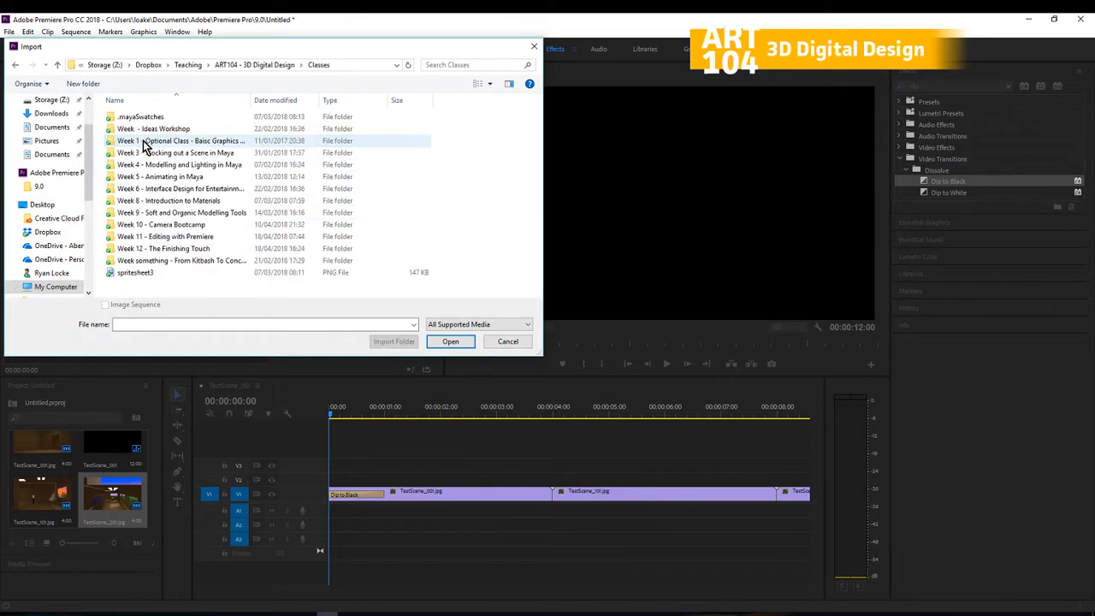
pyautogui.click(156, 250)
pyautogui.doubleClick(156, 250)
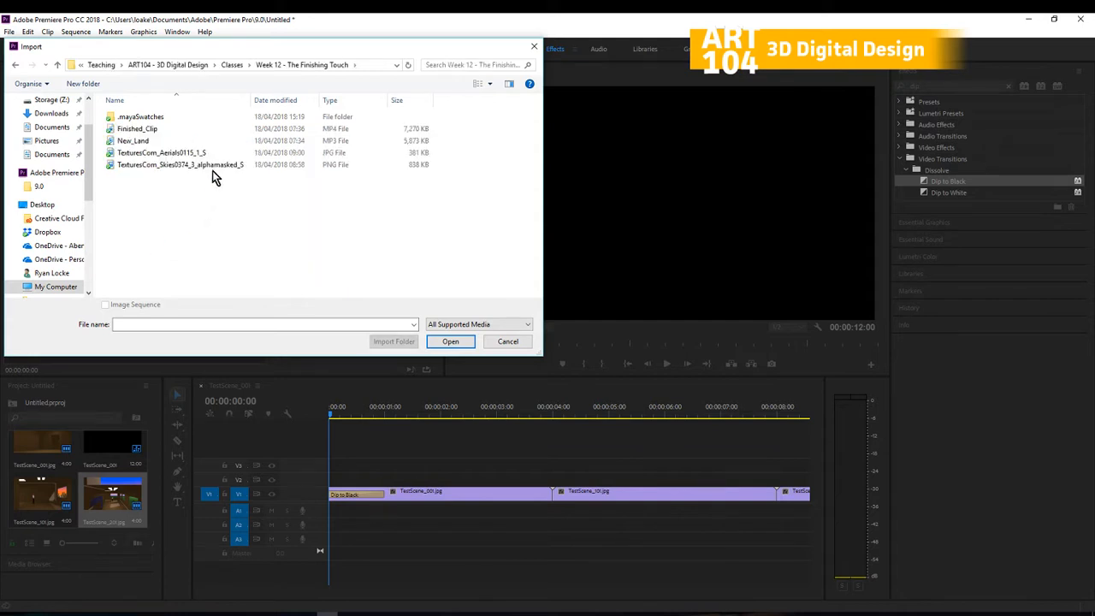
pyautogui.click(146, 142)
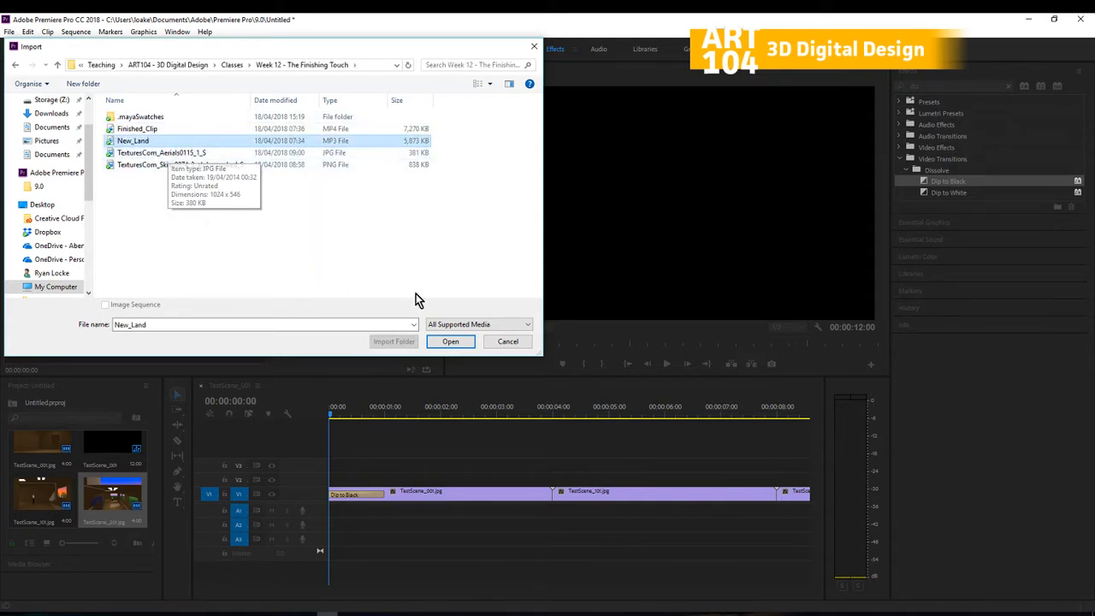
pyautogui.click(450, 342)
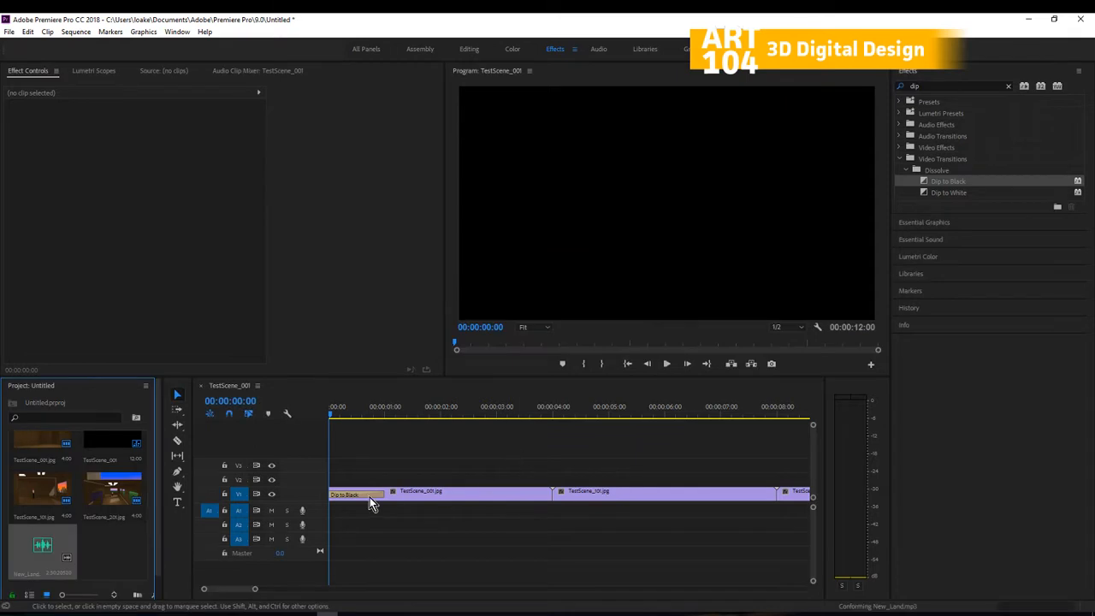
# Place the New_Land audio at the start of track A1 and play the sequence with the music.
pyautogui.moveTo(48, 557)
pyautogui.mouseDown()
pyautogui.moveTo(400, 522)
pyautogui.moveTo(338, 517)
pyautogui.mouseUp()
pyautogui.press('space')
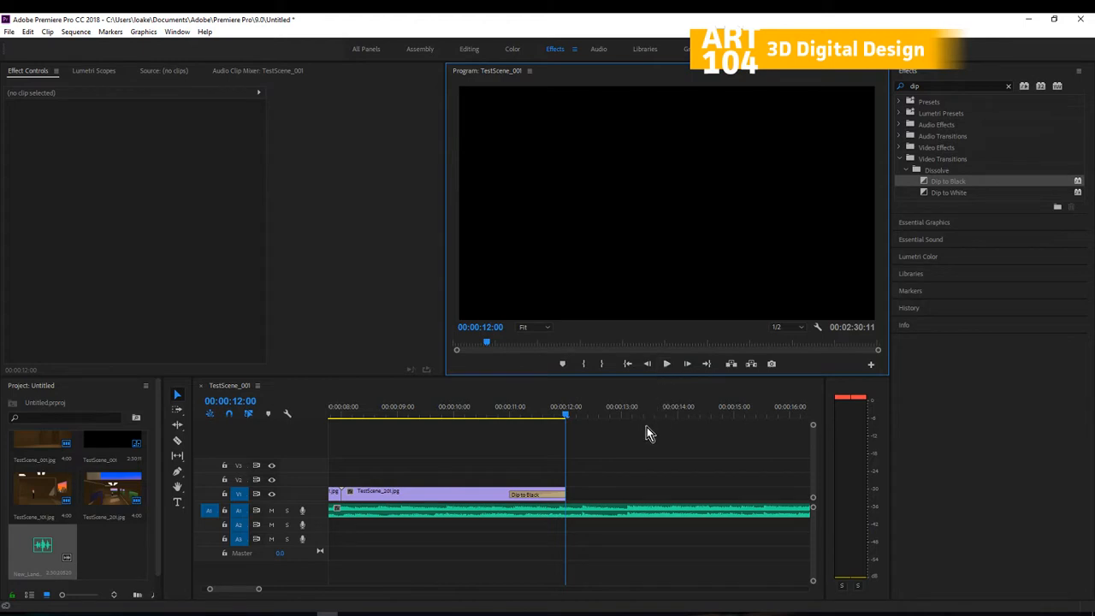
# Split the New_Land audio at 00:00:12:00, where the last video clip ends, and delete the part after the cut.
pyautogui.press('c')
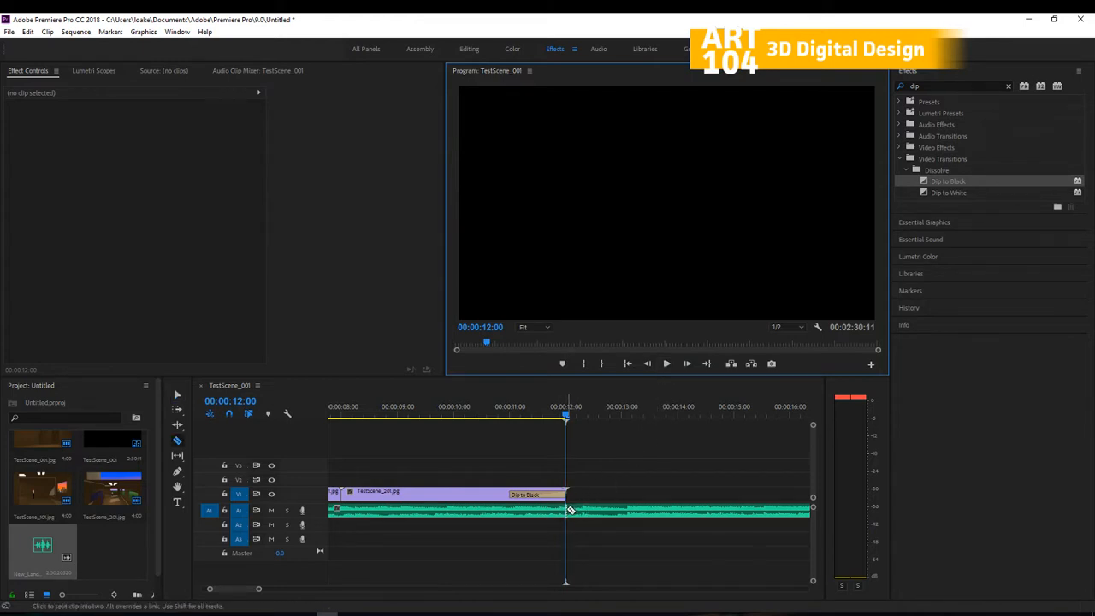
pyautogui.click(570, 511)
pyautogui.press('v')
pyautogui.click(608, 508)
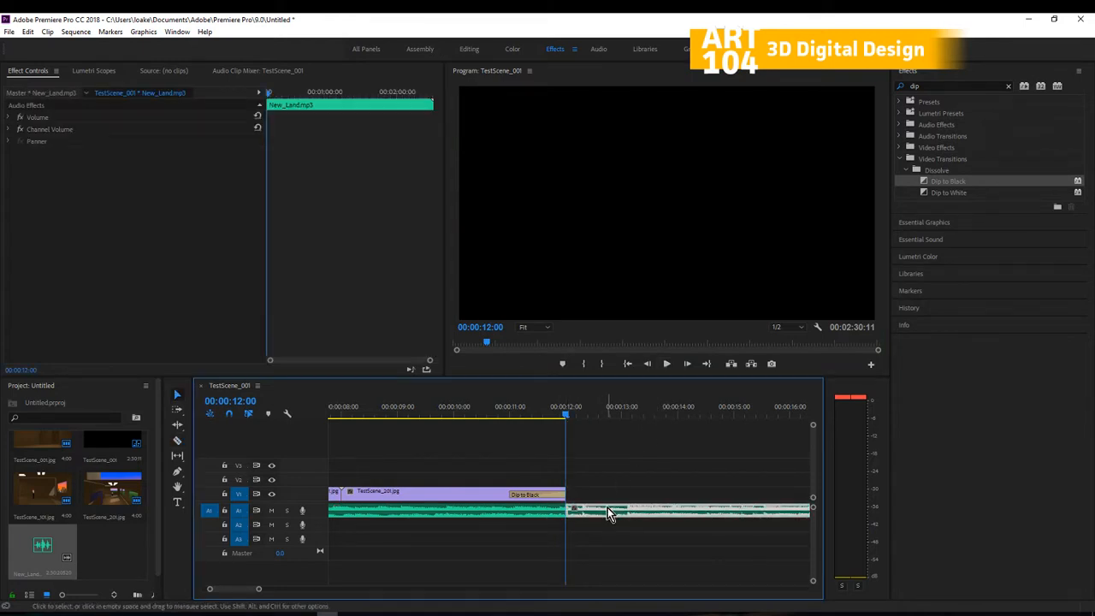
pyautogui.press('Delete')
# Return the playhead to the start of the sequence and switch to Maya.
pyautogui.moveTo(557, 415); pyautogui.dragTo(264, 479)
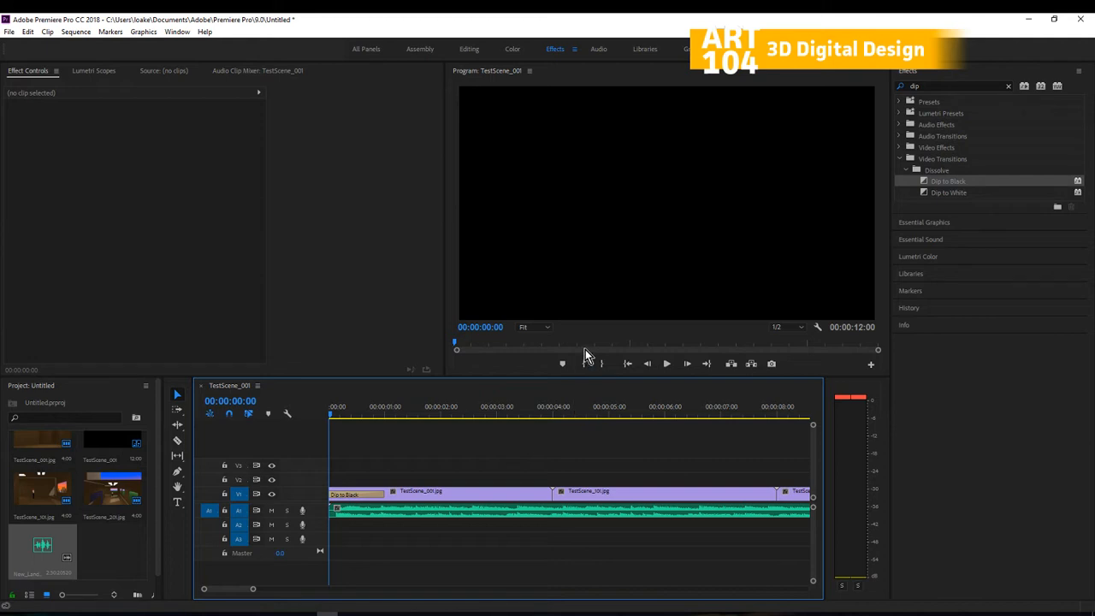
pyautogui.click(1028, 18)
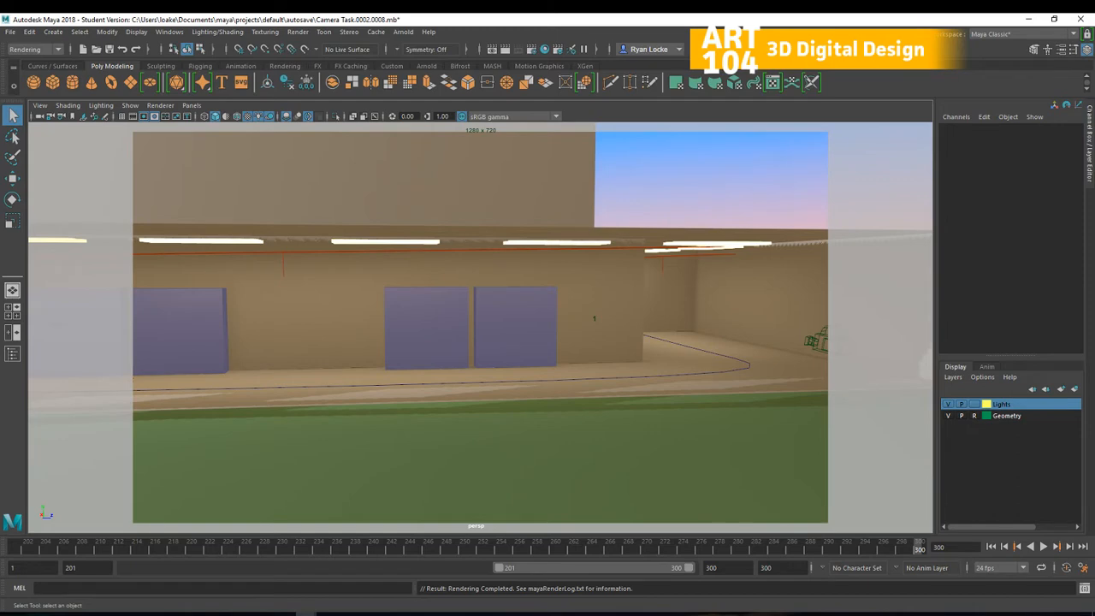